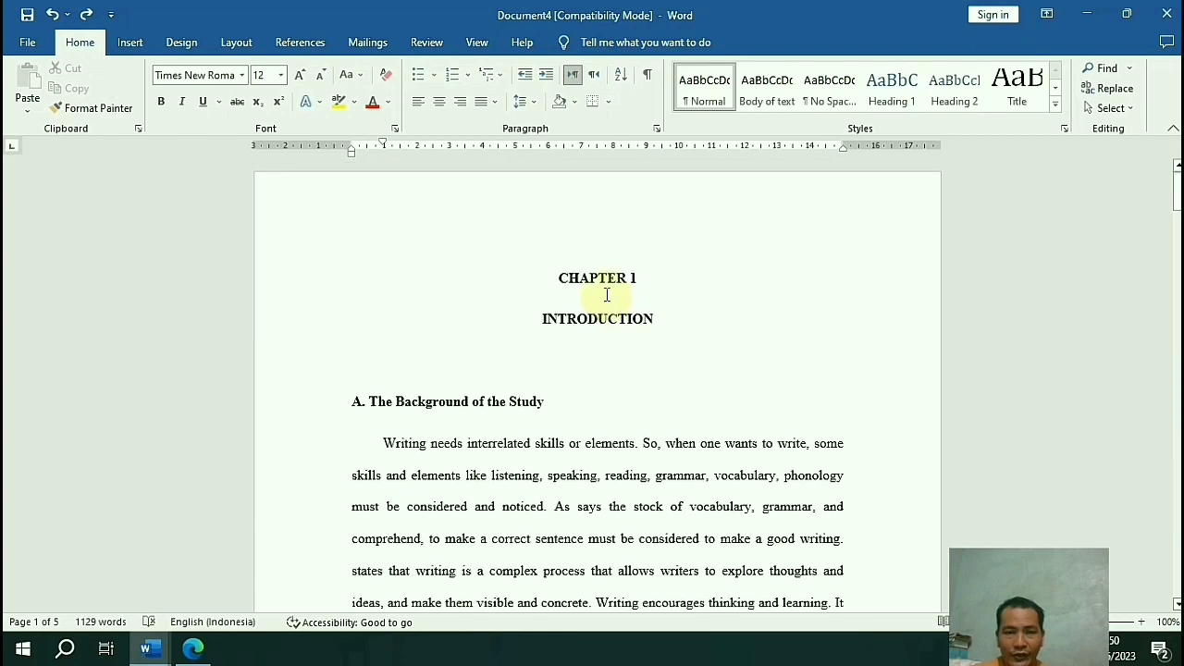
Select the first Background of the Study paragraph and make it single-spaced.
{"action": "scroll", "coordinate": [608, 298], "scroll_direction": "up", "scroll_amount": 3}
{"action": "scroll", "coordinate": [592, 299], "scroll_direction": "down", "scroll_amount": 1}
{"action": "scroll", "coordinate": [577, 299], "scroll_direction": "down", "scroll_amount": 1}
{"action": "scroll", "coordinate": [576, 299], "scroll_direction": "up", "scroll_amount": 1}
{"action": "scroll", "coordinate": [571, 305], "scroll_direction": "up", "scroll_amount": 1}
{"action": "scroll", "coordinate": [562, 312], "scroll_direction": "down", "scroll_amount": 2}
{"action": "scroll", "coordinate": [561, 310], "scroll_direction": "down", "scroll_amount": 2}
{"action": "scroll", "coordinate": [561, 311], "scroll_direction": "down", "scroll_amount": 1}
{"action": "left_click", "coordinate": [640, 303]}
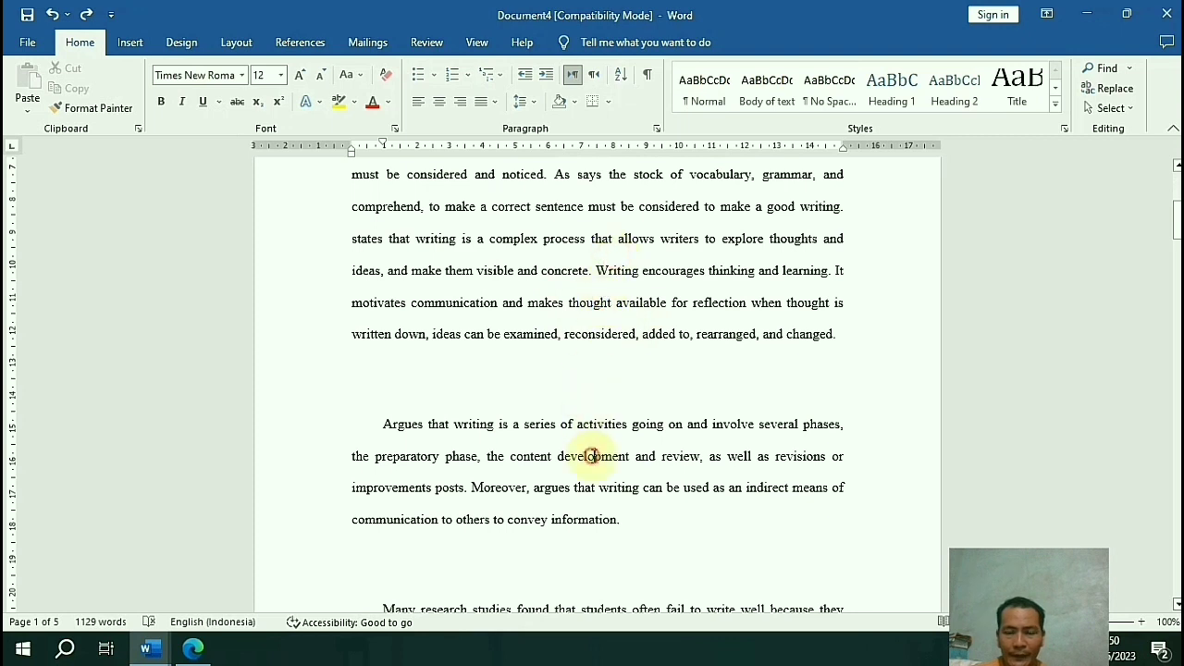
{"action": "left_click_drag", "start_coordinate": [556, 243], "coordinate": [681, 527]}
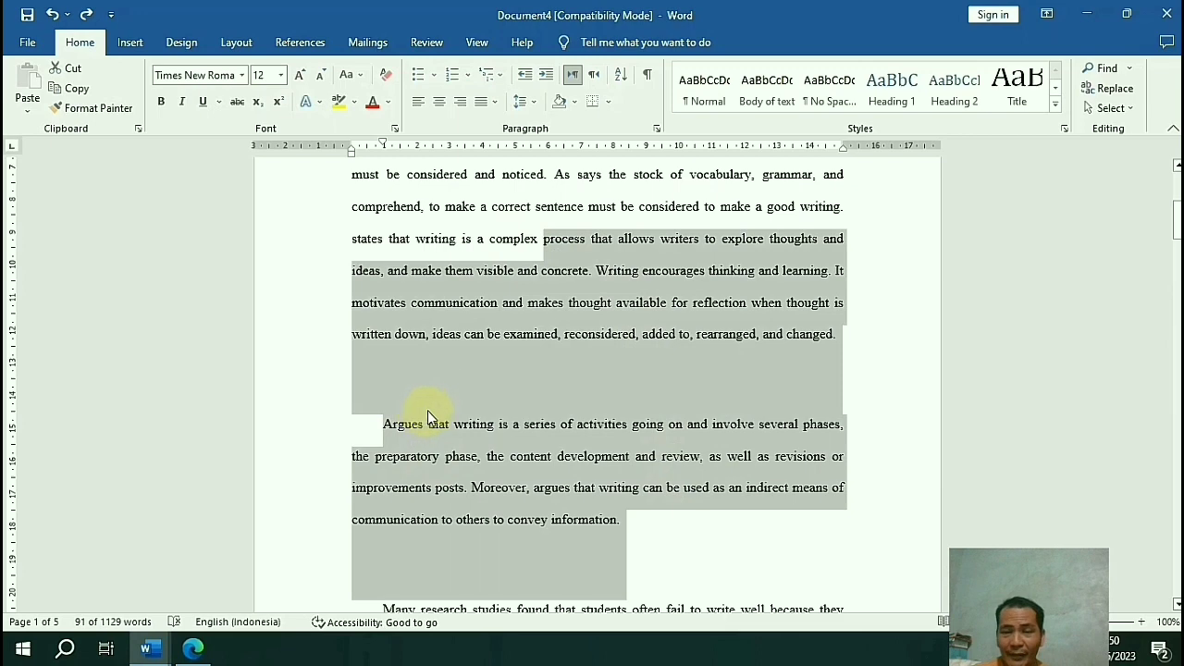
{"action": "key", "text": "ctrl+z"}
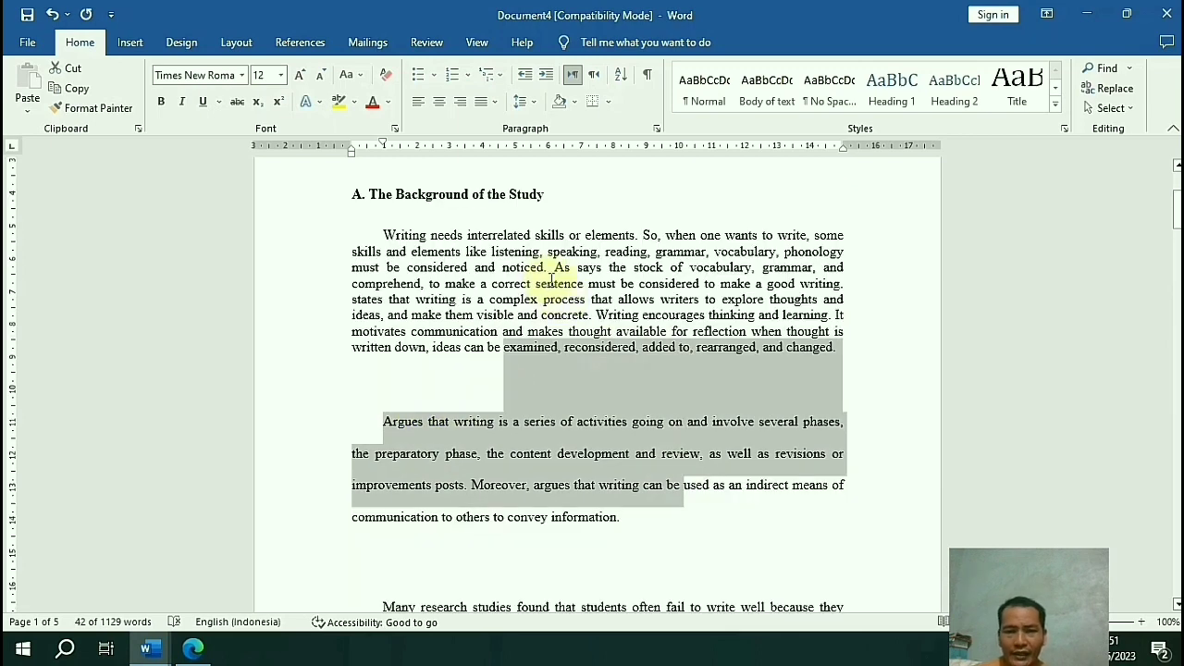
Bring the zakat pertanian web article in Edge to the front.
{"action": "key", "text": "alt+Tab"}
{"action": "scroll", "coordinate": [574, 398], "scroll_direction": "down", "scroll_amount": 3}
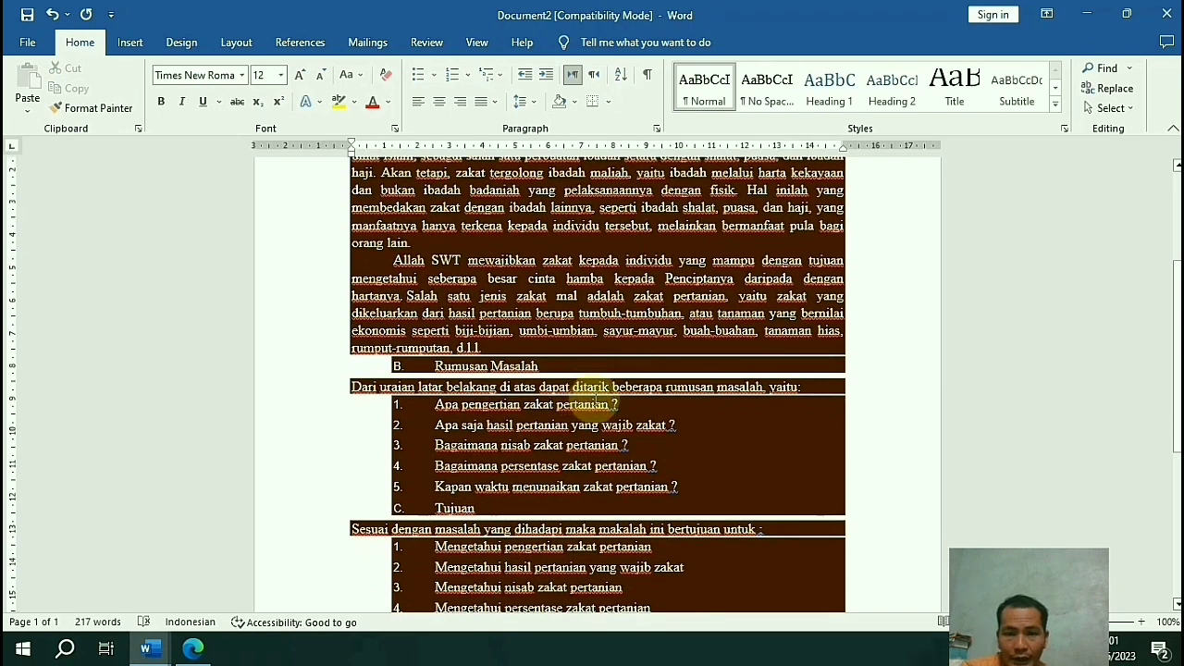
{"action": "scroll", "coordinate": [594, 395], "scroll_direction": "up", "scroll_amount": 3}
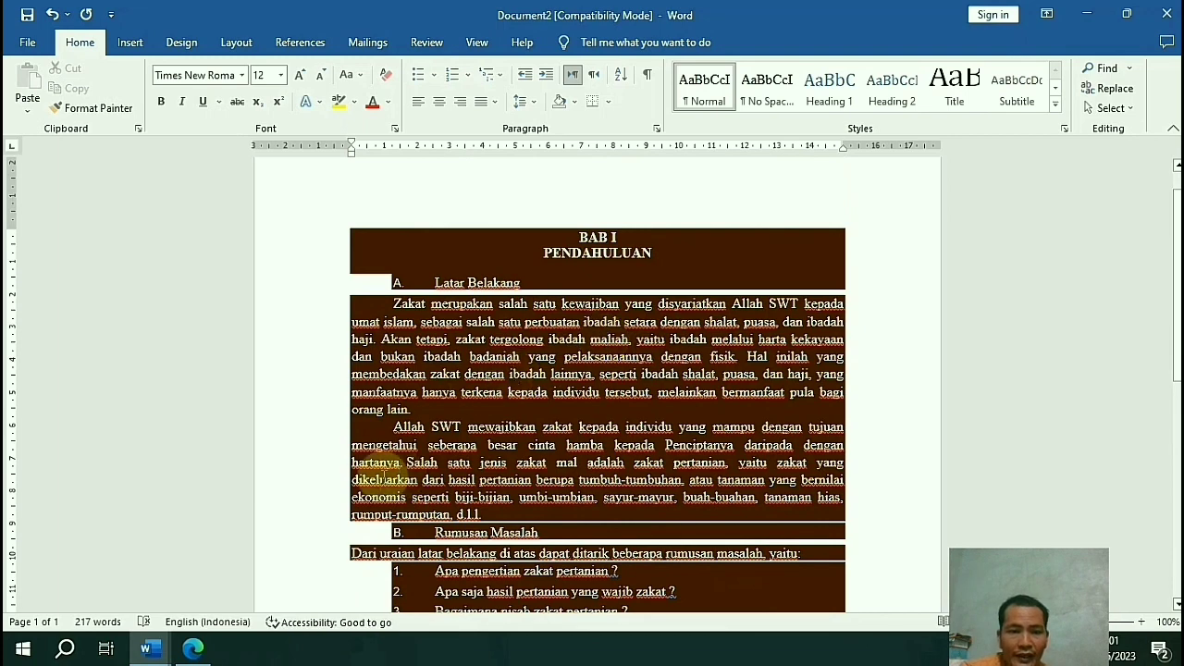
{"action": "left_click", "coordinate": [201, 652]}
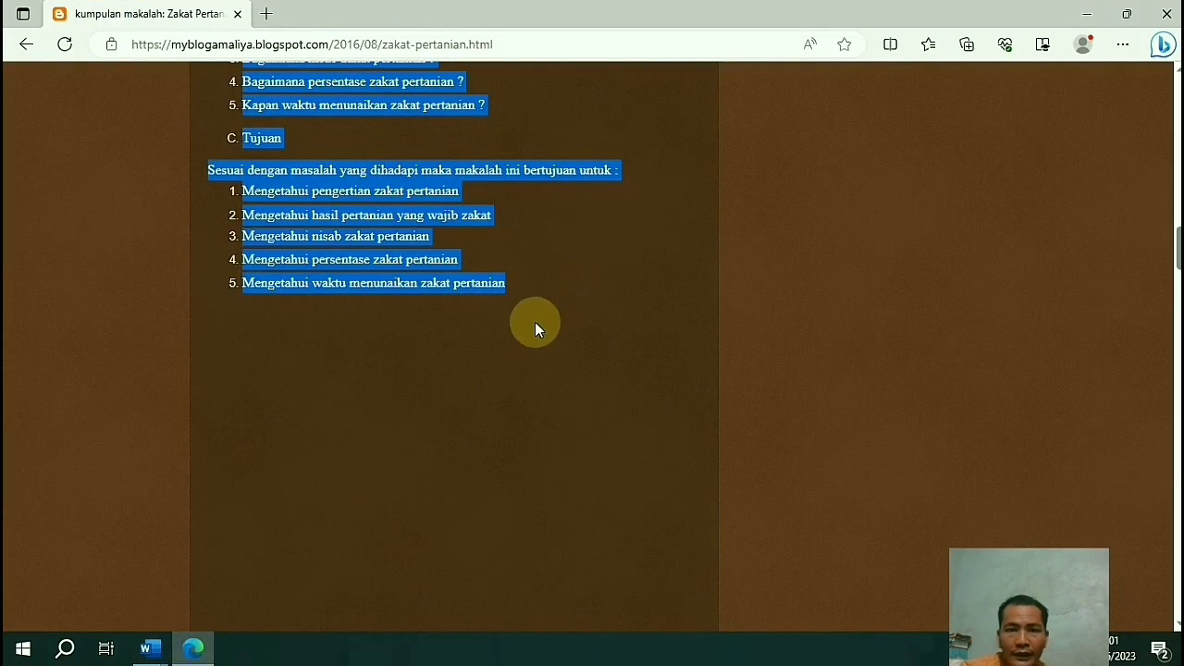
Check the highlighted article selection from BAB I PENDAHULUAN through the Tujuan list.
{"action": "scroll", "coordinate": [535, 322], "scroll_direction": "up", "scroll_amount": 3}
{"action": "scroll", "coordinate": [521, 320], "scroll_direction": "up", "scroll_amount": 2}
{"action": "scroll", "coordinate": [532, 309], "scroll_direction": "up", "scroll_amount": 1}
{"action": "scroll", "coordinate": [538, 299], "scroll_direction": "up", "scroll_amount": 2}
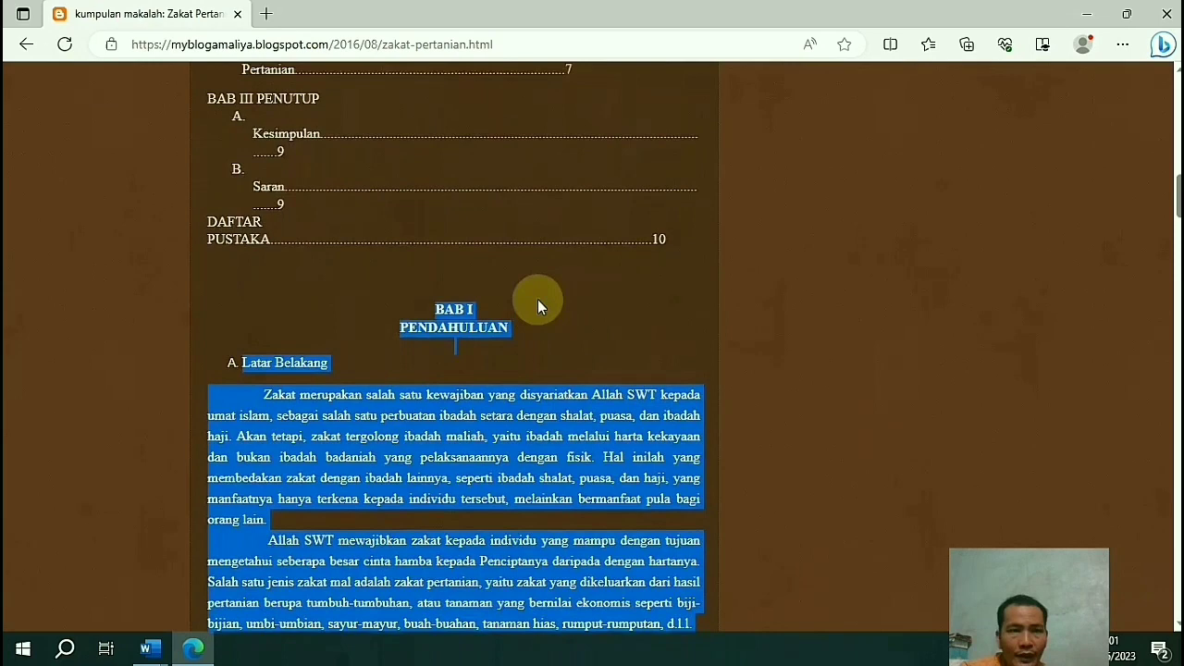
{"action": "scroll", "coordinate": [469, 250], "scroll_direction": "up", "scroll_amount": 2}
{"action": "scroll", "coordinate": [501, 284], "scroll_direction": "up", "scroll_amount": 3}
{"action": "scroll", "coordinate": [508, 308], "scroll_direction": "down", "scroll_amount": 6}
{"action": "scroll", "coordinate": [509, 311], "scroll_direction": "down", "scroll_amount": 1}
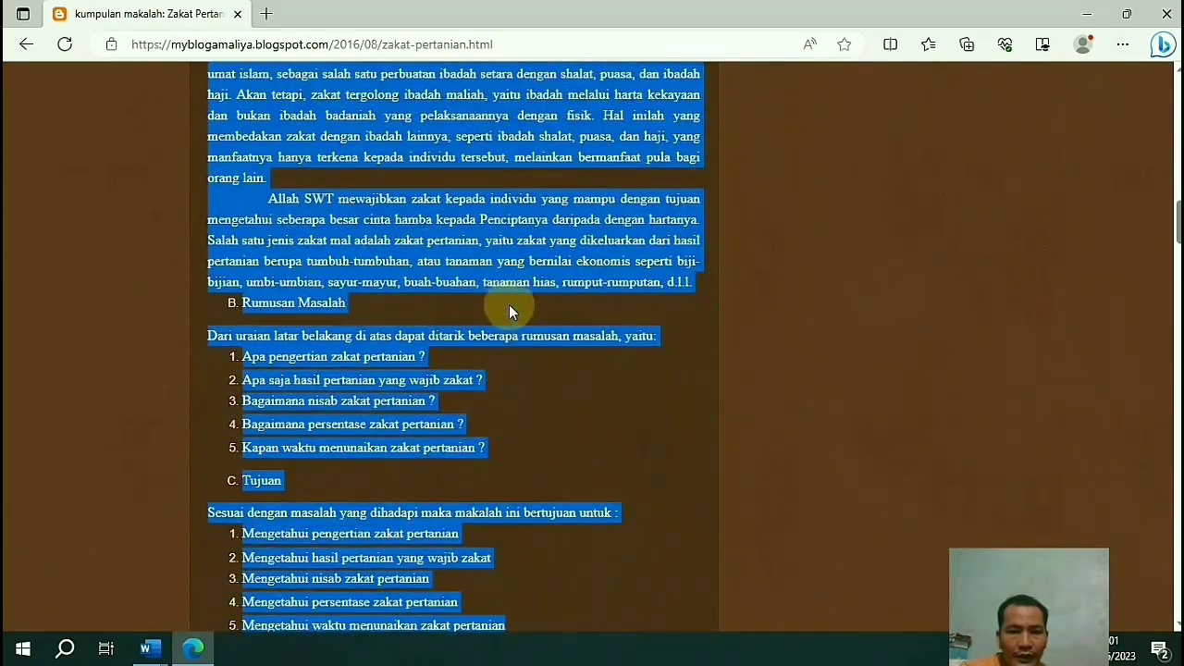
{"action": "scroll", "coordinate": [485, 282], "scroll_direction": "up", "scroll_amount": 3}
{"action": "scroll", "coordinate": [459, 254], "scroll_direction": "down", "scroll_amount": 1}
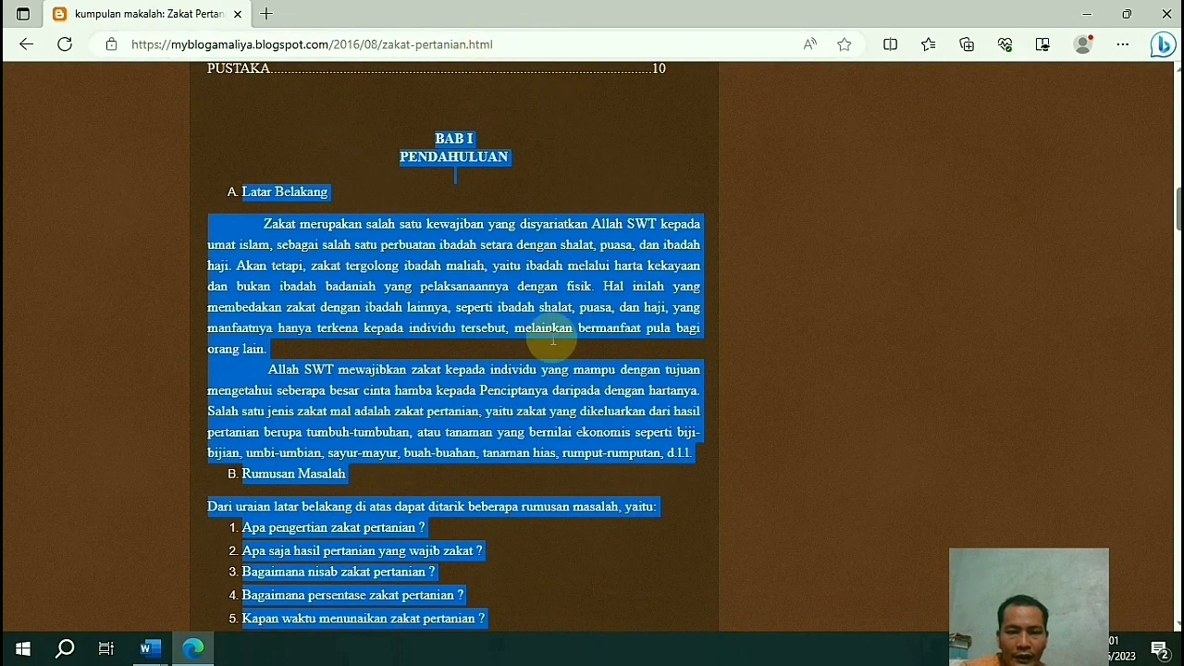
{"action": "scroll", "coordinate": [503, 286], "scroll_direction": "down", "scroll_amount": 2}
{"action": "scroll", "coordinate": [502, 309], "scroll_direction": "down", "scroll_amount": 1}
{"action": "scroll", "coordinate": [491, 312], "scroll_direction": "down", "scroll_amount": 2}
{"action": "scroll", "coordinate": [450, 329], "scroll_direction": "down", "scroll_amount": 1}
{"action": "scroll", "coordinate": [460, 322], "scroll_direction": "up", "scroll_amount": 2}
{"action": "scroll", "coordinate": [462, 325], "scroll_direction": "up", "scroll_amount": 2}
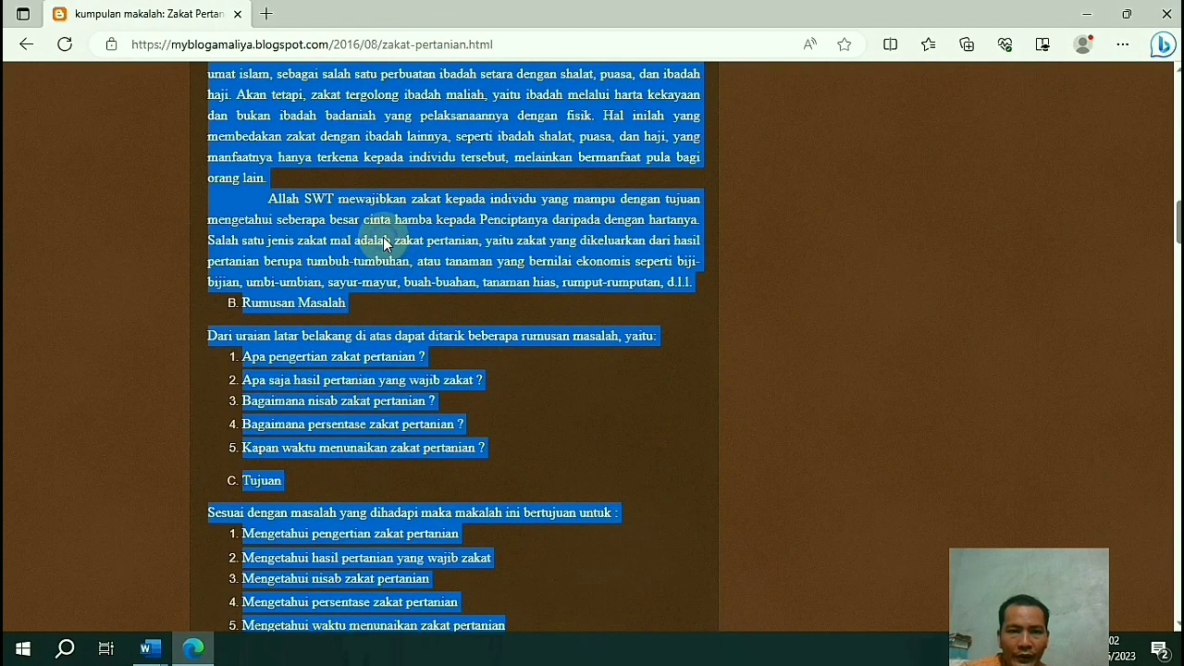
Copy the selected article text and return to Word.
{"action": "right_click", "coordinate": [383, 237]}
{"action": "left_click", "coordinate": [425, 251]}
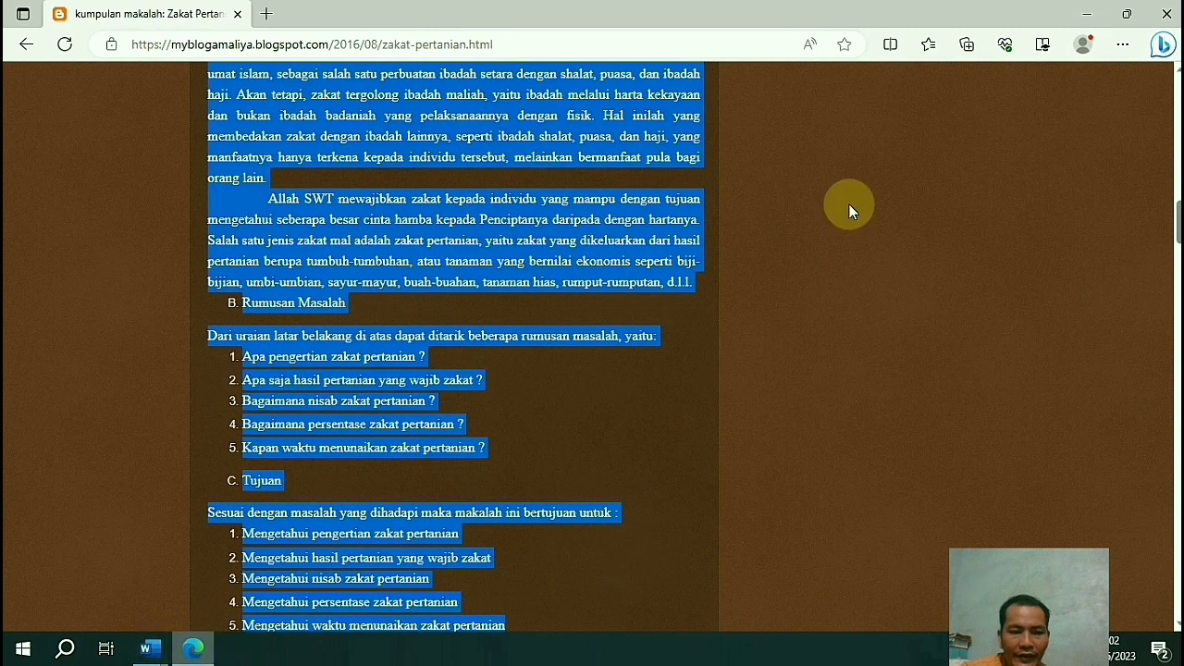
{"action": "left_click", "coordinate": [148, 649]}
Look over the brown-highlighted zakat text pasted into Document2.
{"action": "scroll", "coordinate": [605, 416], "scroll_direction": "down", "scroll_amount": 2}
{"action": "scroll", "coordinate": [606, 411], "scroll_direction": "down", "scroll_amount": 4}
{"action": "scroll", "coordinate": [517, 402], "scroll_direction": "up", "scroll_amount": 4}
{"action": "scroll", "coordinate": [465, 393], "scroll_direction": "up", "scroll_amount": 2}
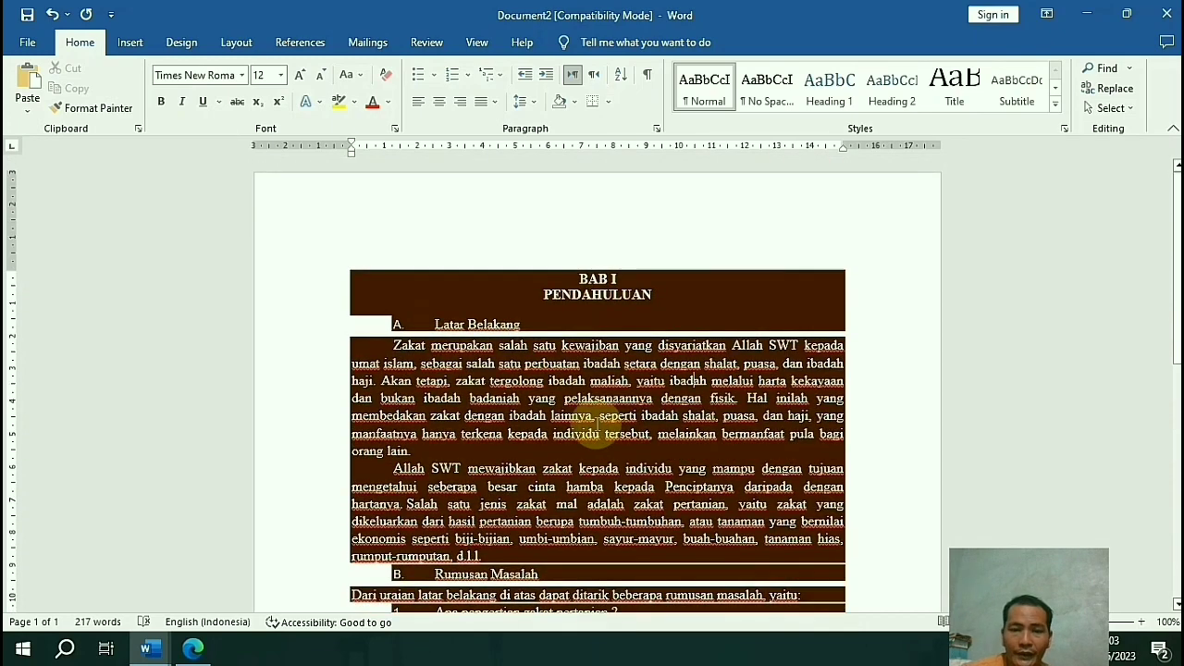
{"action": "scroll", "coordinate": [465, 393], "scroll_direction": "down", "scroll_amount": 8}
{"action": "scroll", "coordinate": [629, 419], "scroll_direction": "up", "scroll_amount": 3}
{"action": "scroll", "coordinate": [624, 414], "scroll_direction": "up", "scroll_amount": 6}
{"action": "scroll", "coordinate": [615, 407], "scroll_direction": "down", "scroll_amount": 3}
{"action": "scroll", "coordinate": [611, 402], "scroll_direction": "down", "scroll_amount": 2}
{"action": "scroll", "coordinate": [606, 396], "scroll_direction": "down", "scroll_amount": 3}
{"action": "scroll", "coordinate": [605, 396], "scroll_direction": "up", "scroll_amount": 2}
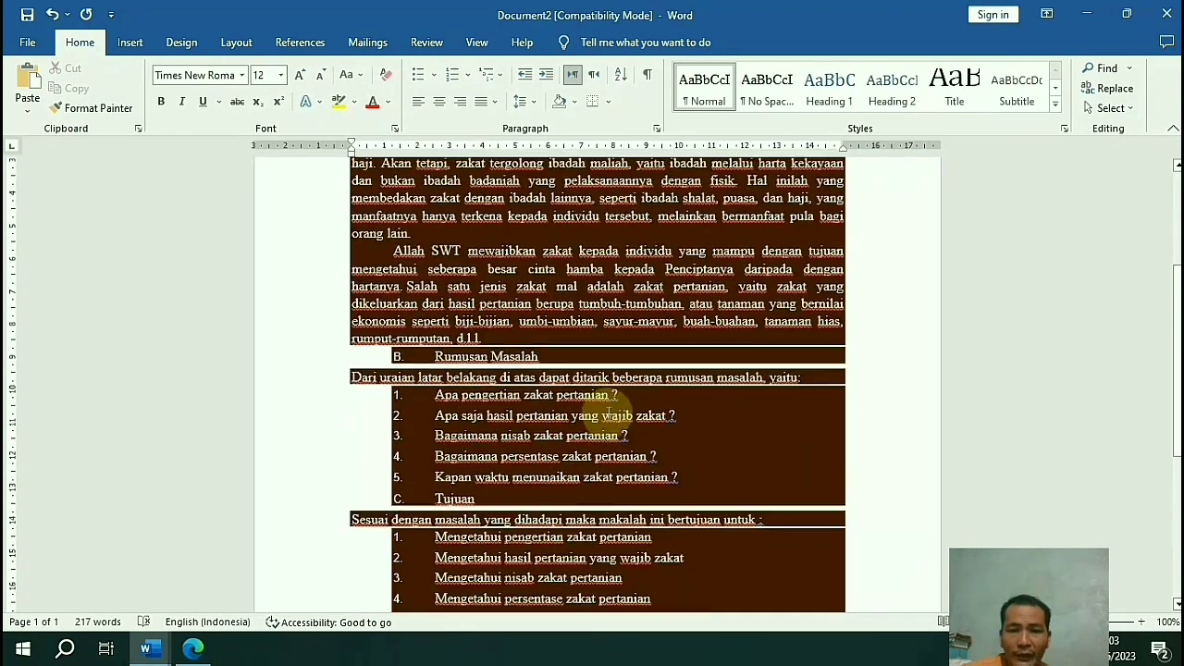
{"action": "scroll", "coordinate": [555, 378], "scroll_direction": "up", "scroll_amount": 3}
{"action": "scroll", "coordinate": [546, 362], "scroll_direction": "up", "scroll_amount": 1}
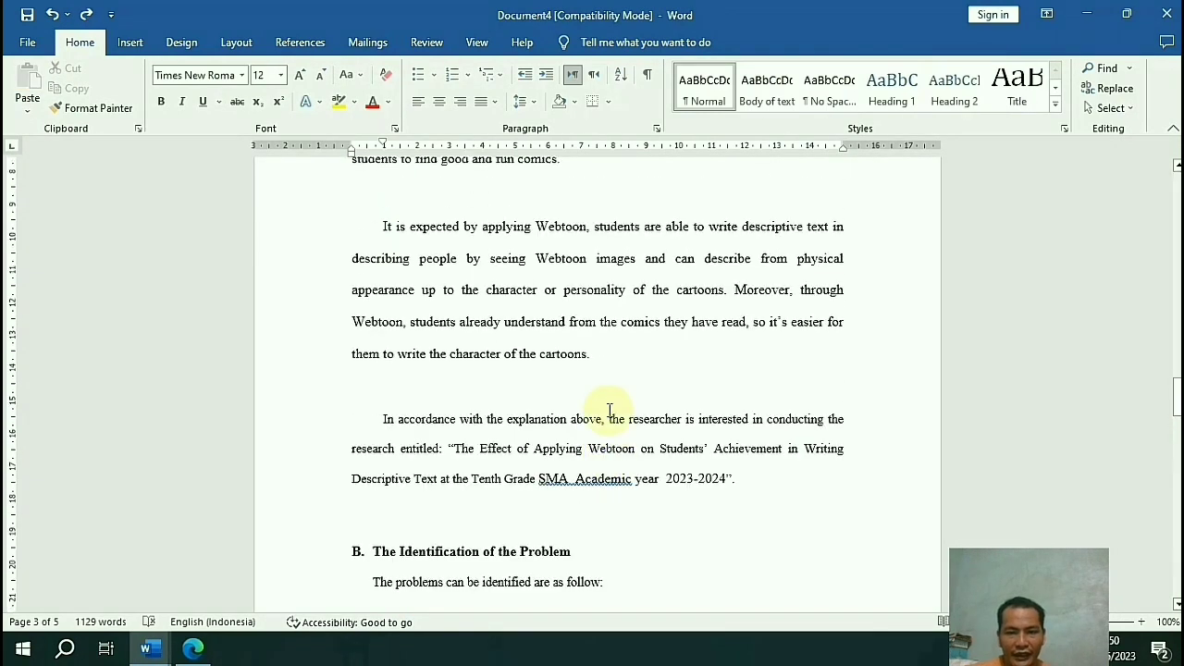
Return to Document4's CHAPTER 1 heading and place the cursor in the first background paragraph.
{"action": "scroll", "coordinate": [608, 407], "scroll_direction": "up", "scroll_amount": 4}
{"action": "scroll", "coordinate": [608, 407], "scroll_direction": "up", "scroll_amount": 8}
{"action": "scroll", "coordinate": [608, 406], "scroll_direction": "up", "scroll_amount": 3}
{"action": "scroll", "coordinate": [608, 405], "scroll_direction": "up", "scroll_amount": 3}
{"action": "scroll", "coordinate": [608, 405], "scroll_direction": "up", "scroll_amount": 2}
{"action": "scroll", "coordinate": [607, 405], "scroll_direction": "up", "scroll_amount": 4}
{"action": "scroll", "coordinate": [608, 405], "scroll_direction": "up", "scroll_amount": 5}
{"action": "scroll", "coordinate": [638, 314], "scroll_direction": "up", "scroll_amount": 2}
{"action": "scroll", "coordinate": [629, 311], "scroll_direction": "up", "scroll_amount": 3}
{"action": "scroll", "coordinate": [616, 309], "scroll_direction": "up", "scroll_amount": 3}
{"action": "scroll", "coordinate": [616, 309], "scroll_direction": "up", "scroll_amount": 3}
{"action": "scroll", "coordinate": [616, 309], "scroll_direction": "up", "scroll_amount": 5}
{"action": "scroll", "coordinate": [616, 309], "scroll_direction": "up", "scroll_amount": 2}
{"action": "scroll", "coordinate": [616, 309], "scroll_direction": "up", "scroll_amount": 4}
{"action": "scroll", "coordinate": [616, 308], "scroll_direction": "up", "scroll_amount": 3}
{"action": "scroll", "coordinate": [616, 306], "scroll_direction": "down", "scroll_amount": 2}
{"action": "scroll", "coordinate": [616, 306], "scroll_direction": "up", "scroll_amount": 2}
{"action": "scroll", "coordinate": [610, 301], "scroll_direction": "up", "scroll_amount": 1}
{"action": "scroll", "coordinate": [606, 296], "scroll_direction": "down", "scroll_amount": 3}
{"action": "scroll", "coordinate": [603, 301], "scroll_direction": "up", "scroll_amount": 3}
{"action": "scroll", "coordinate": [583, 298], "scroll_direction": "down", "scroll_amount": 1}
{"action": "scroll", "coordinate": [569, 303], "scroll_direction": "up", "scroll_amount": 1}
{"action": "scroll", "coordinate": [564, 311], "scroll_direction": "down", "scroll_amount": 3}
{"action": "scroll", "coordinate": [563, 310], "scroll_direction": "down", "scroll_amount": 2}
{"action": "scroll", "coordinate": [638, 322], "scroll_direction": "down", "scroll_amount": 1}
{"action": "left_click", "coordinate": [638, 315]}
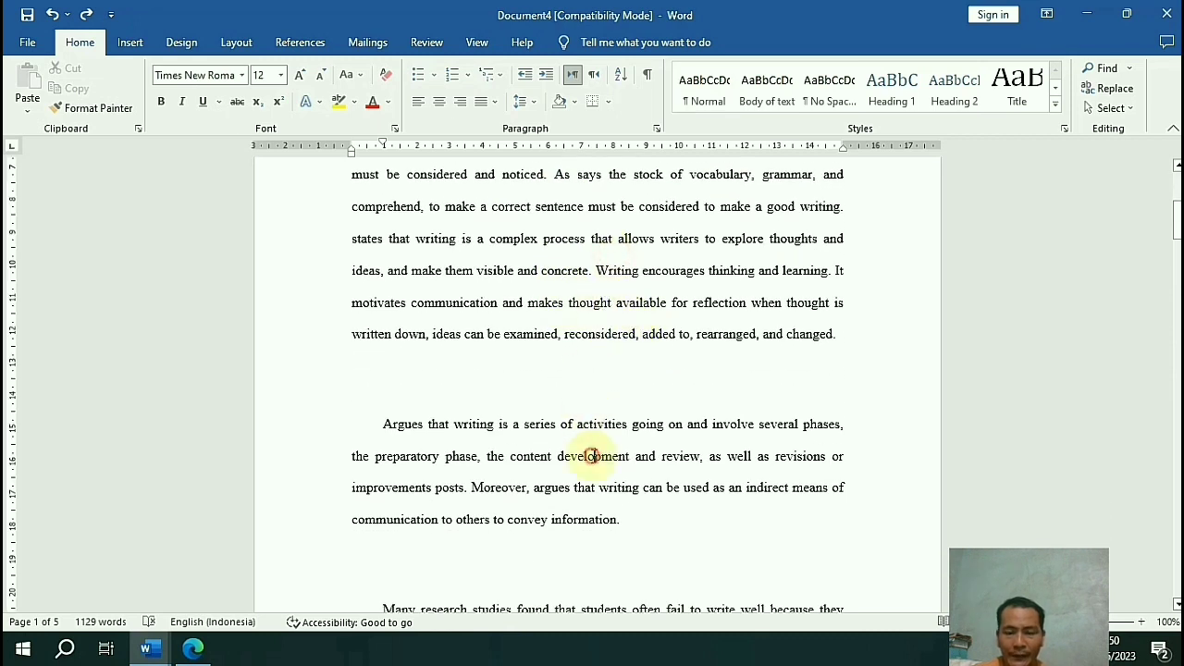
Select the first paragraph through the Argues paragraph and make it single-spaced.
{"action": "left_click_drag", "start_coordinate": [556, 242], "coordinate": [681, 528]}
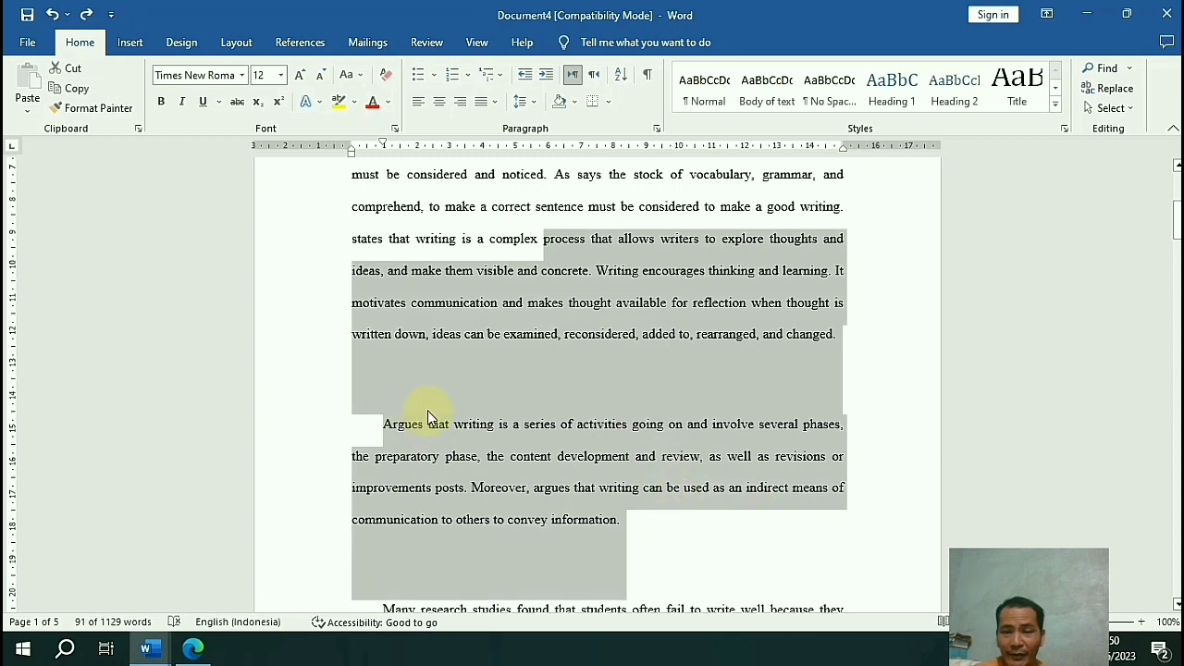
{"action": "key", "text": "ctrl+z"}
{"action": "key", "text": "ctrl+z"}
{"action": "key", "text": "ctrl+z"}
{"action": "key", "text": "ctrl+z"}
{"action": "scroll", "coordinate": [607, 338], "scroll_direction": "down", "scroll_amount": 3}
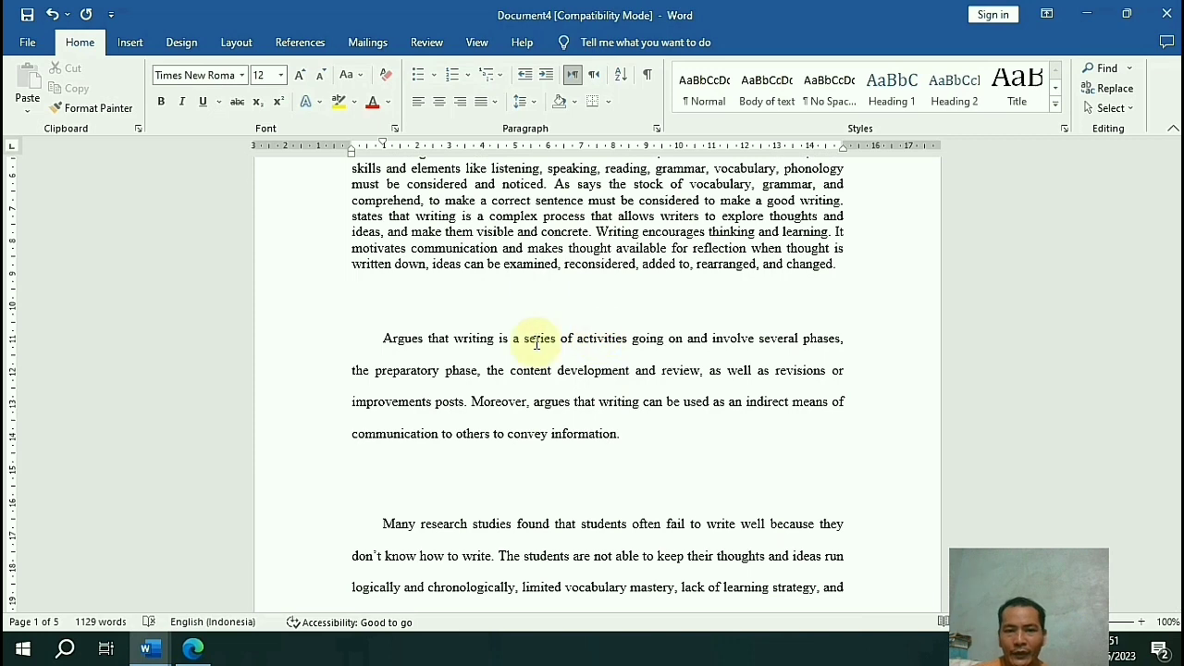
{"action": "scroll", "coordinate": [535, 343], "scroll_direction": "down", "scroll_amount": 1}
{"action": "scroll", "coordinate": [587, 335], "scroll_direction": "down", "scroll_amount": 5}
{"action": "scroll", "coordinate": [597, 333], "scroll_direction": "down", "scroll_amount": 2}
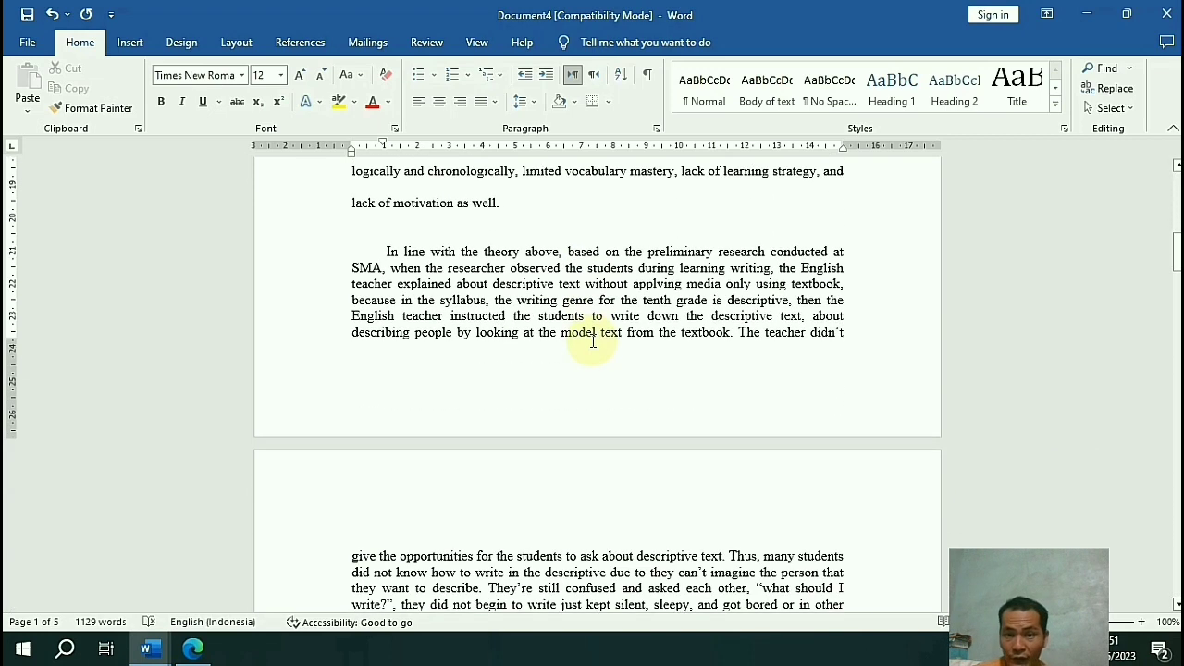
{"action": "scroll", "coordinate": [593, 338], "scroll_direction": "up", "scroll_amount": 2}
{"action": "scroll", "coordinate": [605, 335], "scroll_direction": "up", "scroll_amount": 1}
{"action": "scroll", "coordinate": [618, 331], "scroll_direction": "up", "scroll_amount": 2}
{"action": "scroll", "coordinate": [618, 335], "scroll_direction": "up", "scroll_amount": 3}
{"action": "scroll", "coordinate": [613, 336], "scroll_direction": "up", "scroll_amount": 1}
{"action": "scroll", "coordinate": [601, 338], "scroll_direction": "up", "scroll_amount": 3}
Move through the later paragraphs, placing the cursor after the word 'cartoons.'.
{"action": "left_click", "coordinate": [594, 339]}
{"action": "scroll", "coordinate": [594, 335], "scroll_direction": "down", "scroll_amount": 3}
{"action": "scroll", "coordinate": [594, 331], "scroll_direction": "down", "scroll_amount": 3}
{"action": "scroll", "coordinate": [595, 332], "scroll_direction": "down", "scroll_amount": 3}
{"action": "scroll", "coordinate": [594, 333], "scroll_direction": "up", "scroll_amount": 4}
{"action": "scroll", "coordinate": [595, 335], "scroll_direction": "down", "scroll_amount": 2}
{"action": "scroll", "coordinate": [599, 339], "scroll_direction": "up", "scroll_amount": 3}
{"action": "left_click", "coordinate": [598, 338]}
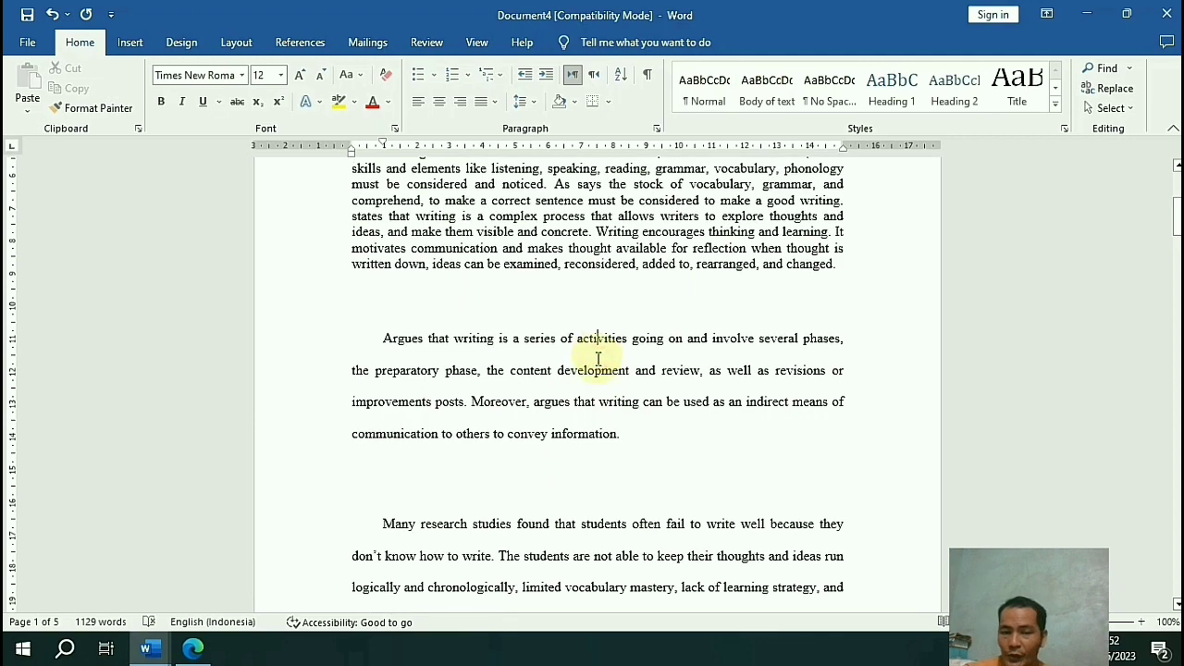
{"action": "scroll", "coordinate": [599, 324], "scroll_direction": "down", "scroll_amount": 5}
{"action": "scroll", "coordinate": [597, 320], "scroll_direction": "down", "scroll_amount": 4}
{"action": "scroll", "coordinate": [598, 326], "scroll_direction": "down", "scroll_amount": 5}
{"action": "scroll", "coordinate": [592, 326], "scroll_direction": "down", "scroll_amount": 4}
{"action": "scroll", "coordinate": [597, 319], "scroll_direction": "down", "scroll_amount": 5}
{"action": "scroll", "coordinate": [602, 388], "scroll_direction": "up", "scroll_amount": 2}
{"action": "left_click", "coordinate": [657, 391]}
{"action": "scroll", "coordinate": [635, 390], "scroll_direction": "up", "scroll_amount": 1}
{"action": "scroll", "coordinate": [634, 390], "scroll_direction": "up", "scroll_amount": 1}
{"action": "left_click", "coordinate": [620, 425]}
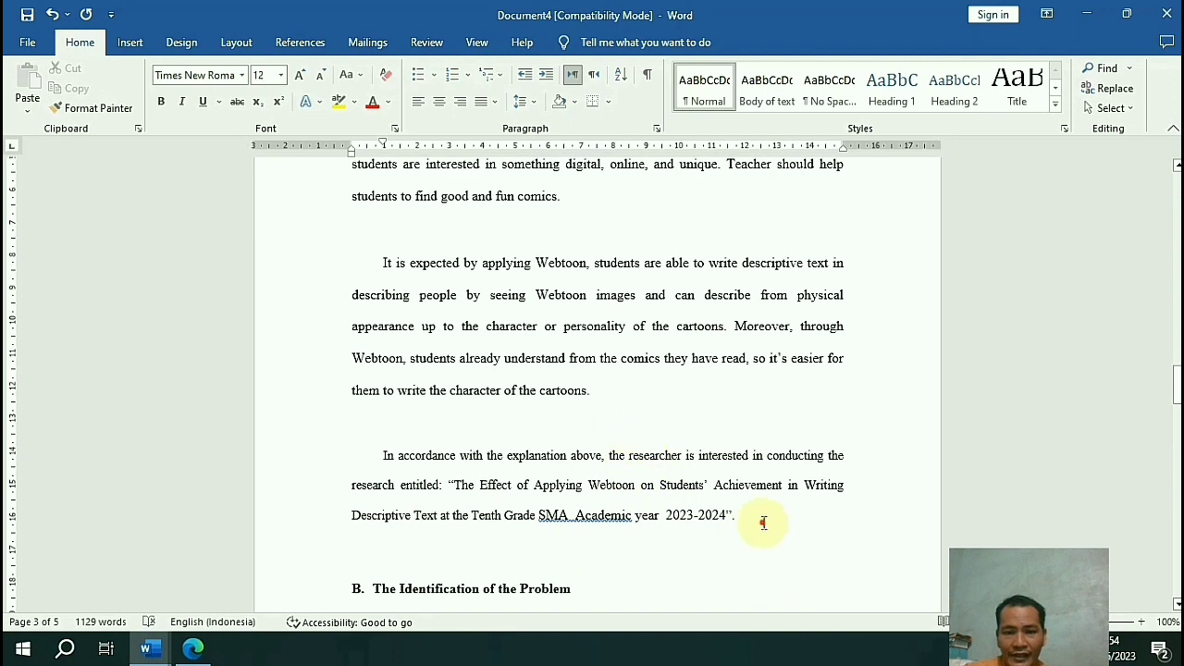
Select the chapter text from the last paragraphs before section B up to the CHAPTER 1 heading.
{"action": "left_click_drag", "start_coordinate": [683, 511], "coordinate": [442, 403]}
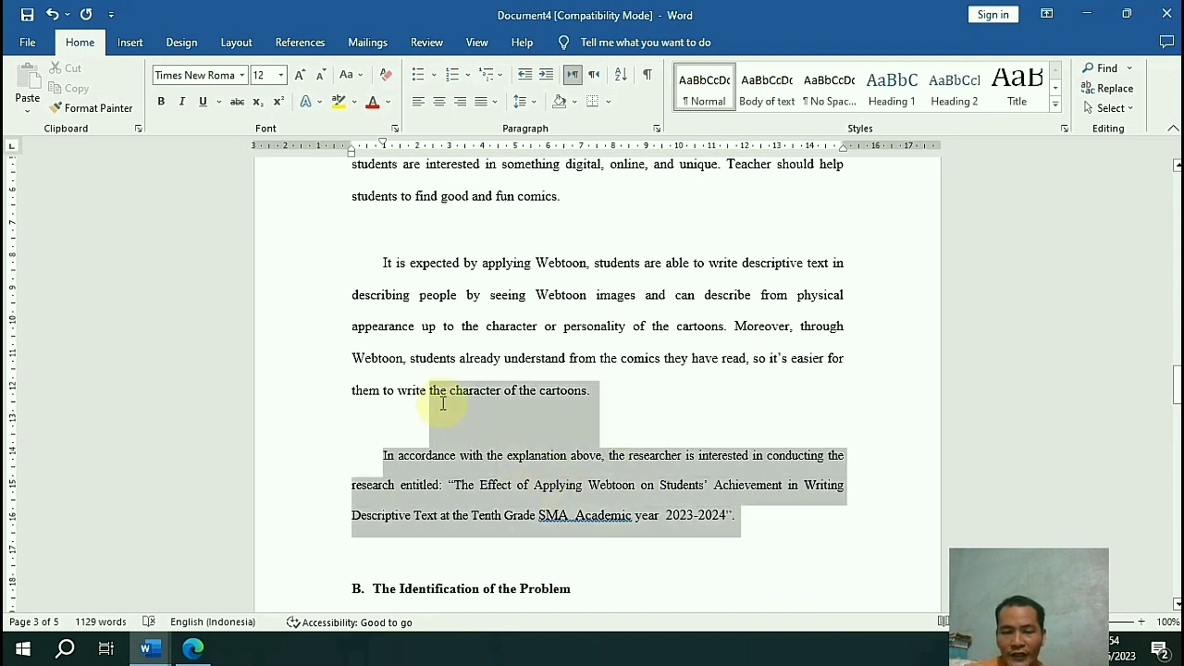
{"action": "left_click_drag", "start_coordinate": [421, 446], "coordinate": [421, 87]}
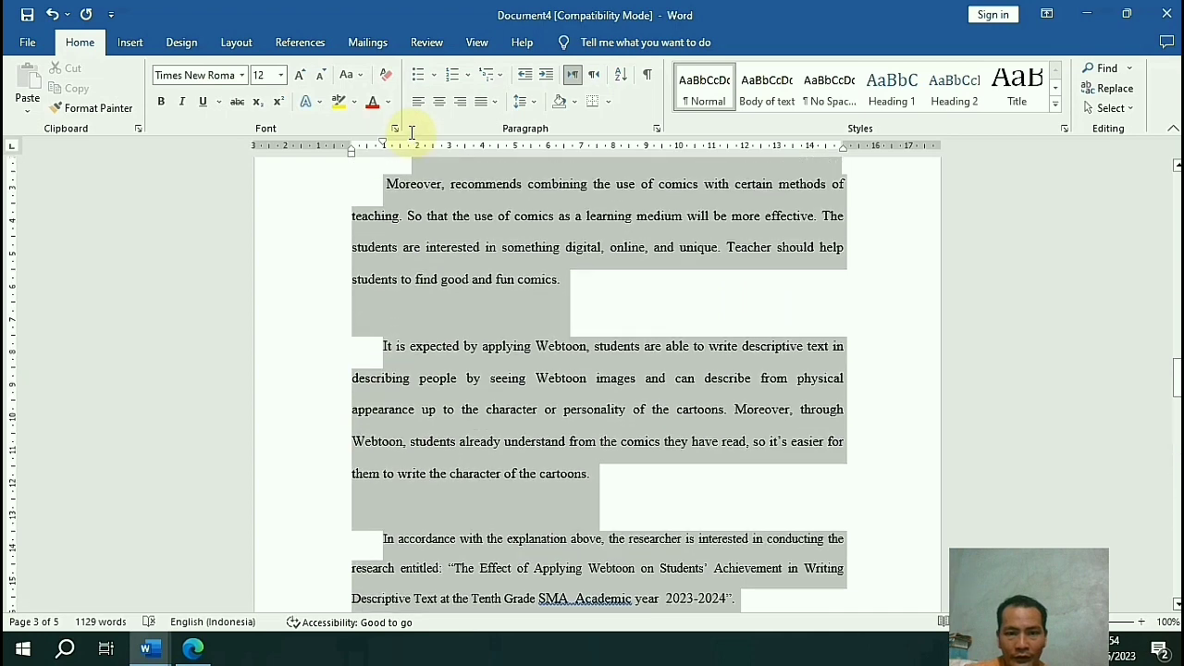
{"action": "mouse_move", "coordinate": [421, 88]}
{"action": "left_mouse_down"}
{"action": "mouse_move", "coordinate": [441, 458]}
{"action": "mouse_move", "coordinate": [420, 426]}
{"action": "mouse_move", "coordinate": [317, 404]}
{"action": "left_mouse_up"}
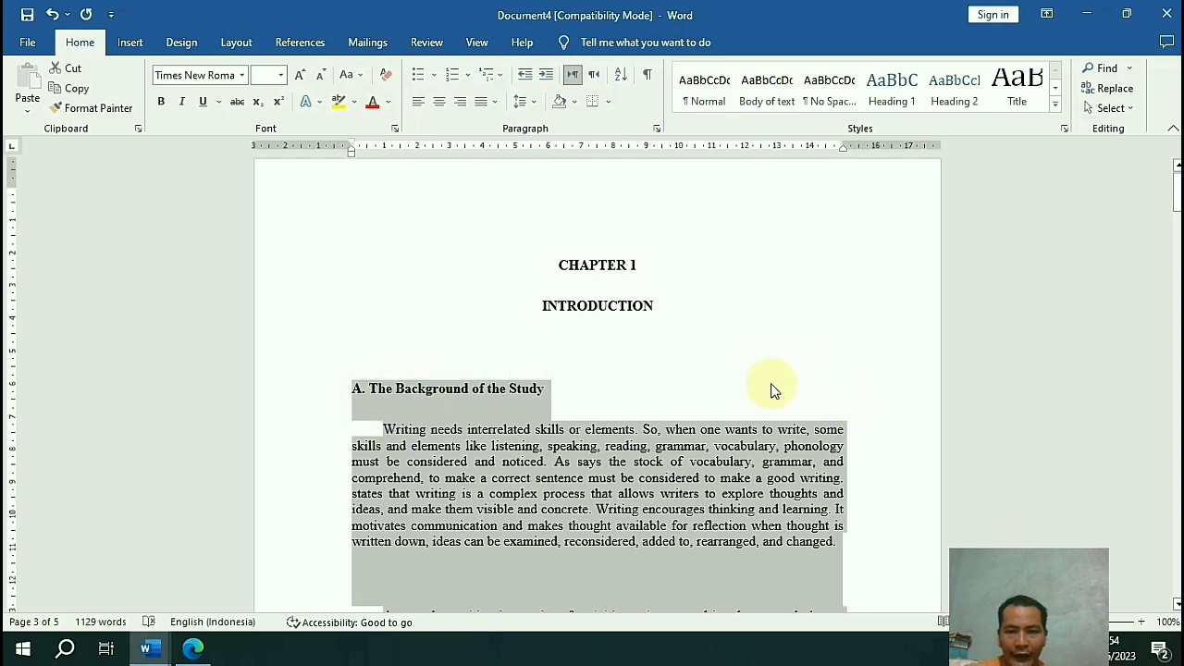
Open the Paragraph dialog from the Layout tab's Paragraph group.
{"action": "scroll", "coordinate": [770, 383], "scroll_direction": "down", "scroll_amount": 5}
{"action": "scroll", "coordinate": [675, 398], "scroll_direction": "down", "scroll_amount": 5}
{"action": "scroll", "coordinate": [611, 370], "scroll_direction": "down", "scroll_amount": 2}
{"action": "scroll", "coordinate": [596, 355], "scroll_direction": "down", "scroll_amount": 5}
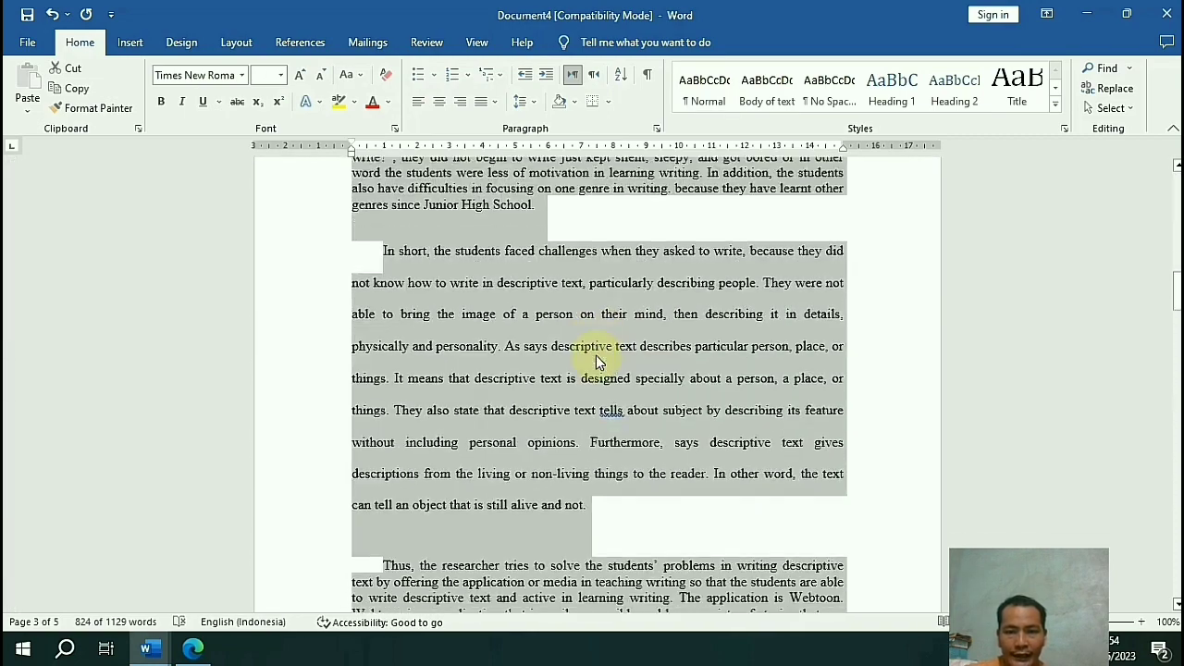
{"action": "scroll", "coordinate": [596, 355], "scroll_direction": "down", "scroll_amount": 2}
{"action": "scroll", "coordinate": [596, 355], "scroll_direction": "up", "scroll_amount": 12}
{"action": "scroll", "coordinate": [595, 355], "scroll_direction": "up", "scroll_amount": 8}
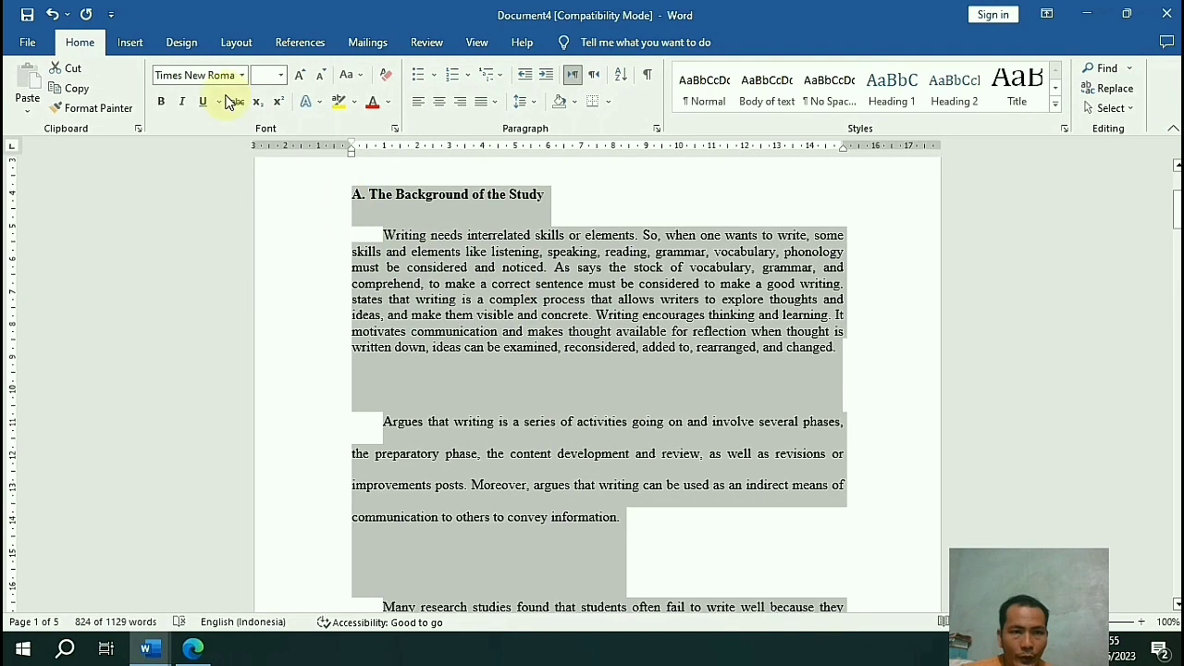
{"action": "left_click", "coordinate": [236, 42]}
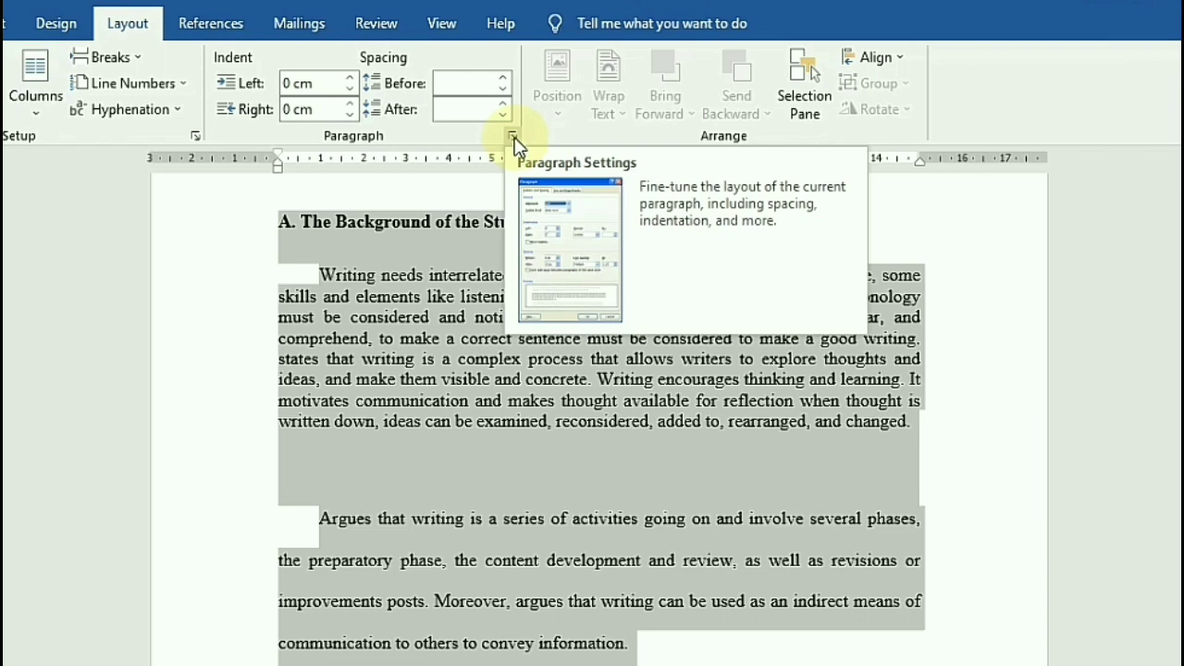
{"action": "left_click", "coordinate": [512, 138]}
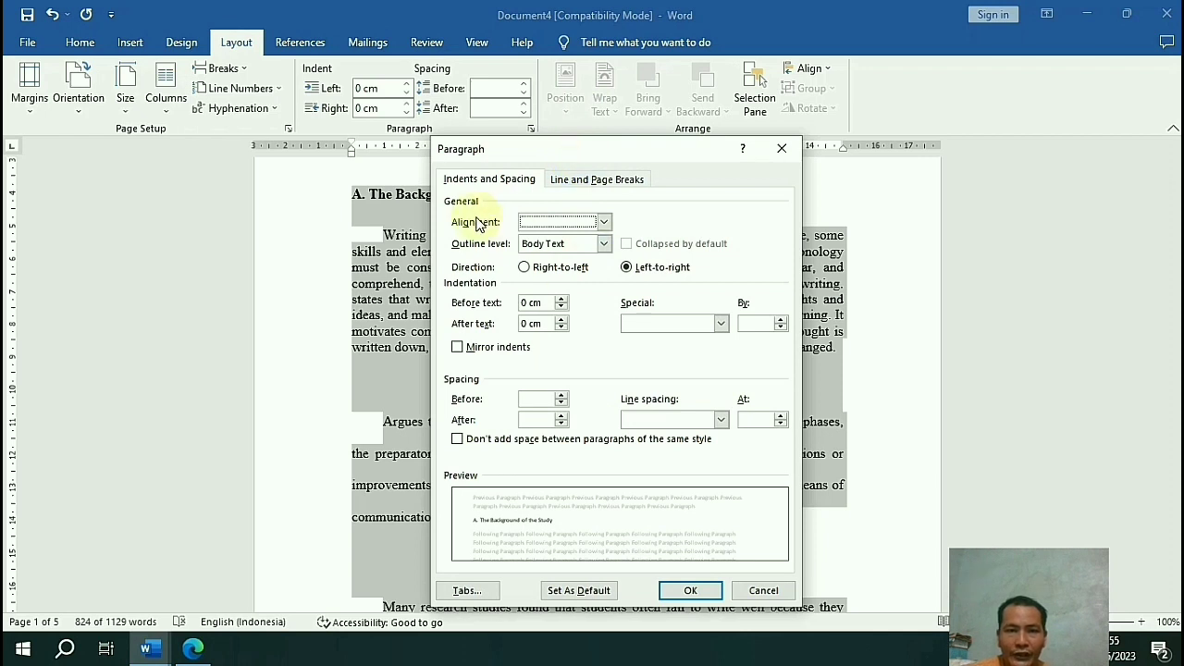
Choose Justified alignment for the selected chapter text in the Paragraph dialog.
{"action": "left_click", "coordinate": [602, 224]}
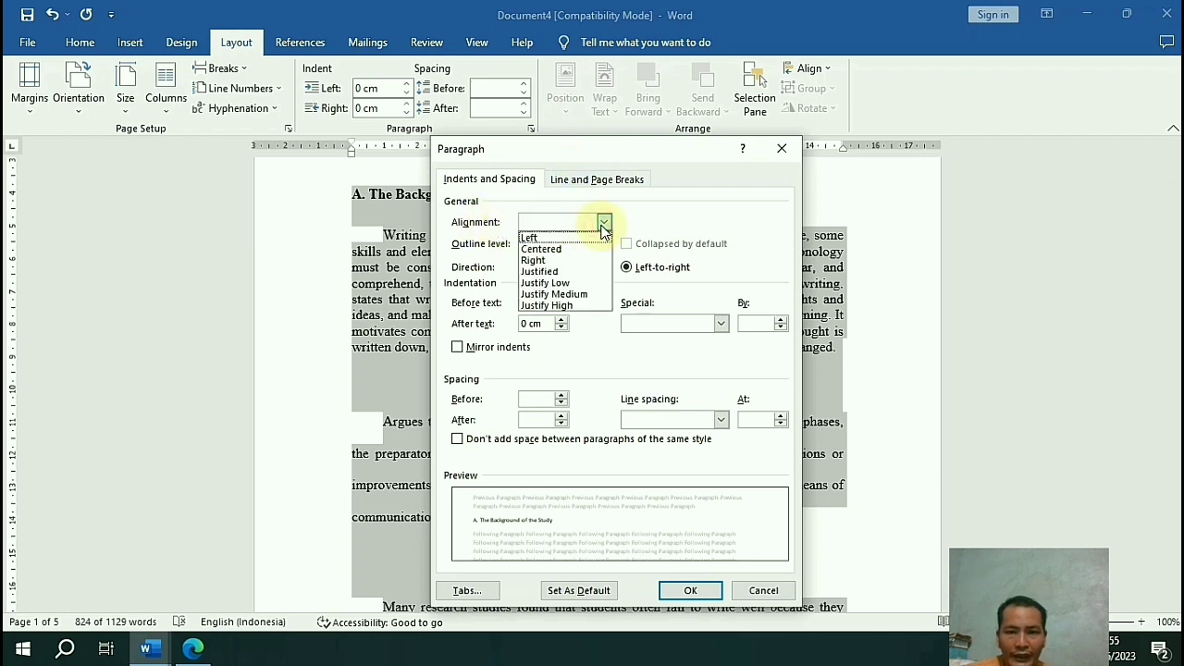
{"action": "left_click", "coordinate": [565, 271]}
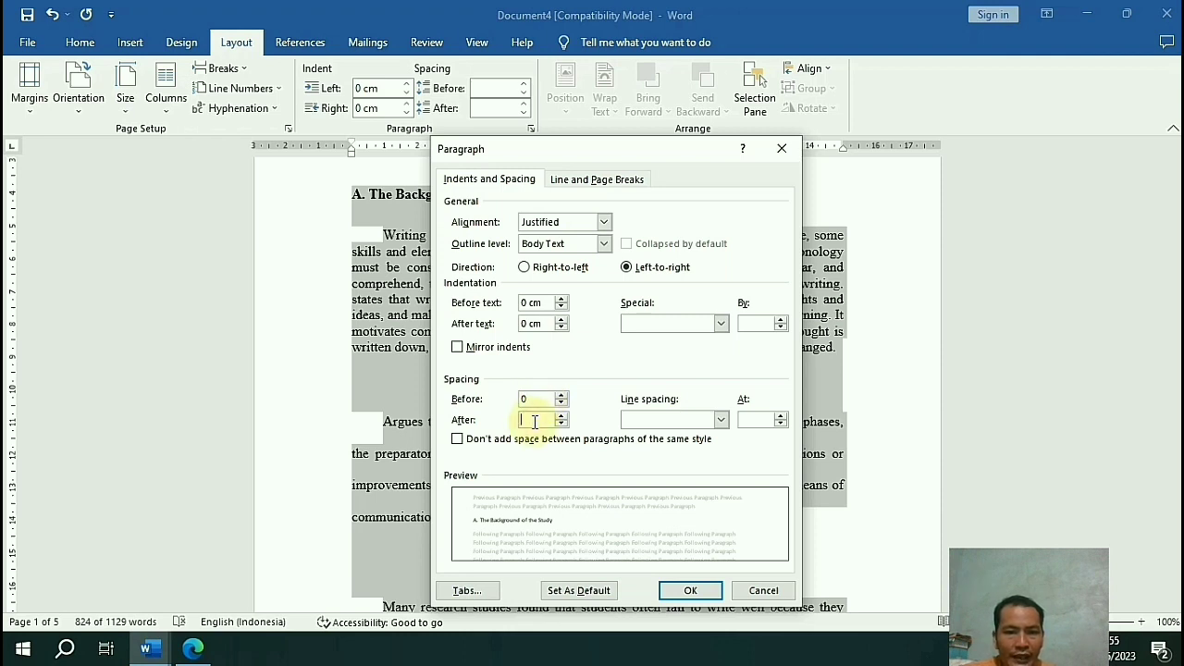
{"action": "type", "text": "0"}
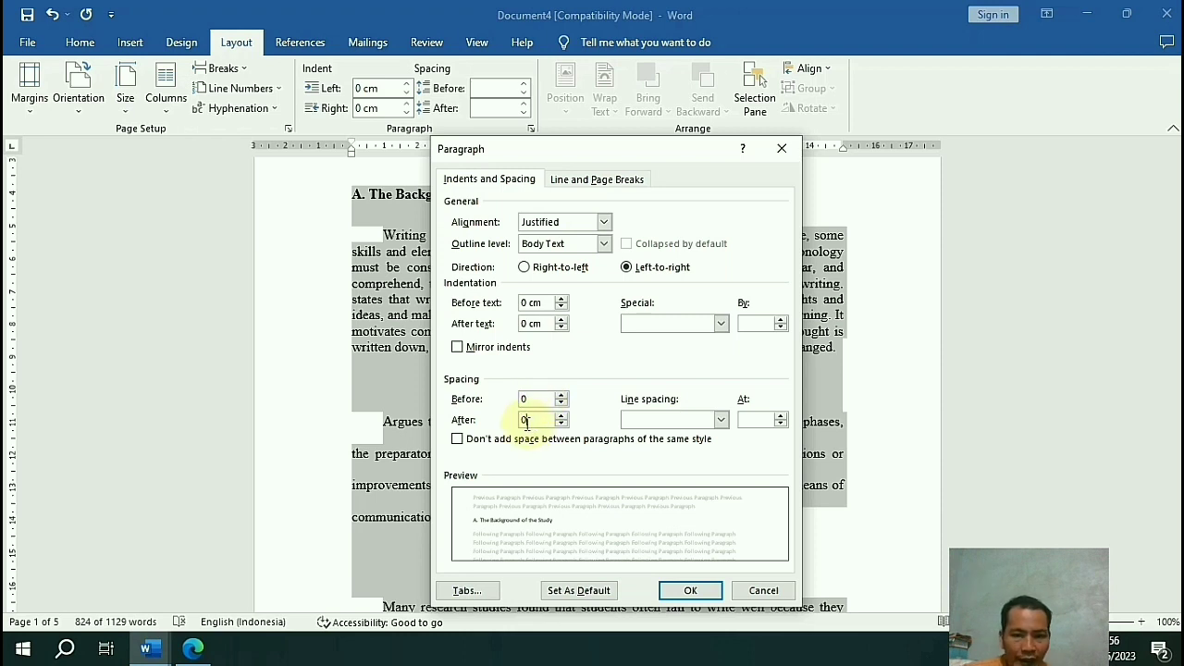
Set the Special indent to (none) and line spacing to Double.
{"action": "left_click", "coordinate": [720, 326]}
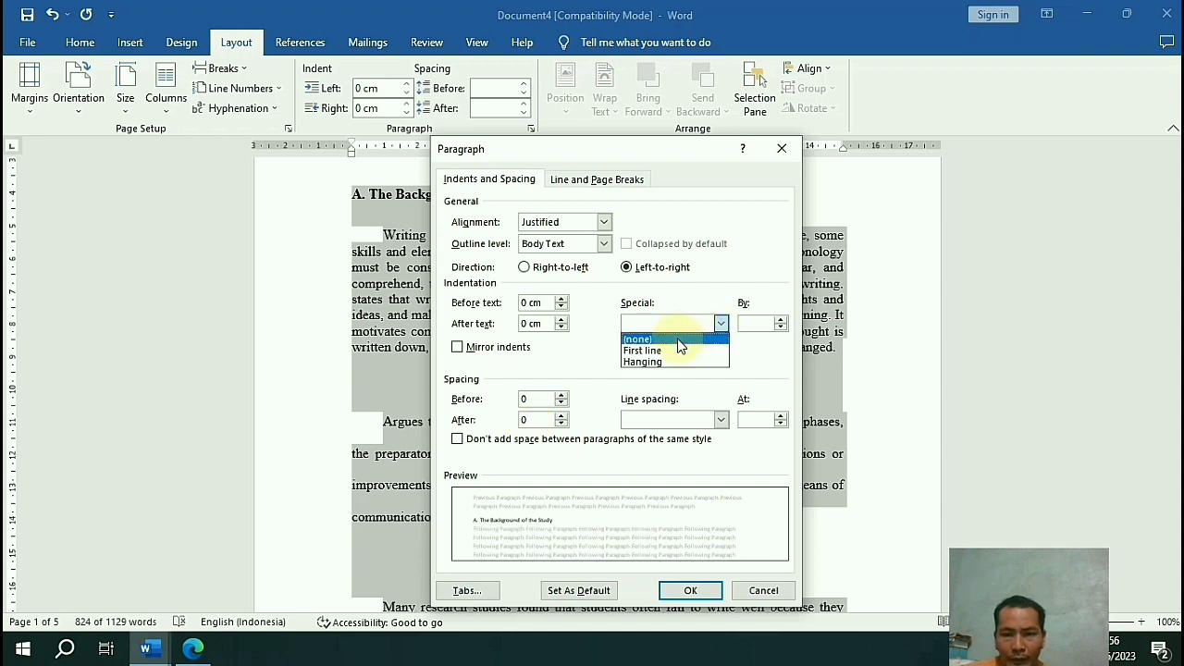
{"action": "left_click", "coordinate": [678, 339]}
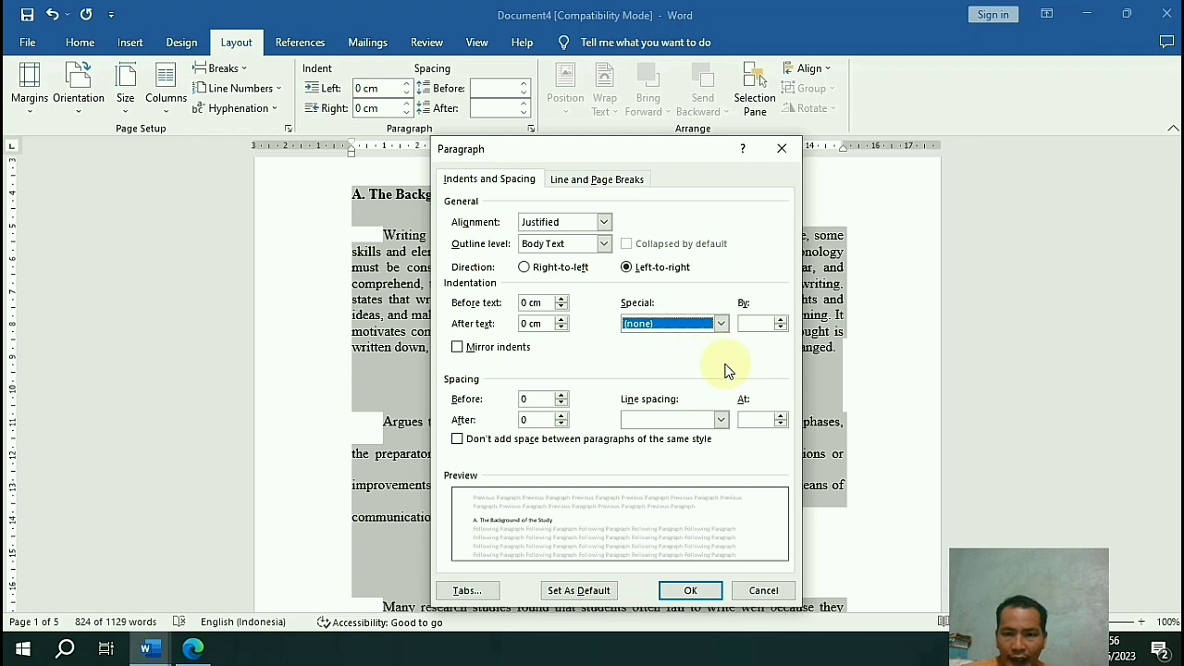
{"action": "left_click", "coordinate": [719, 422]}
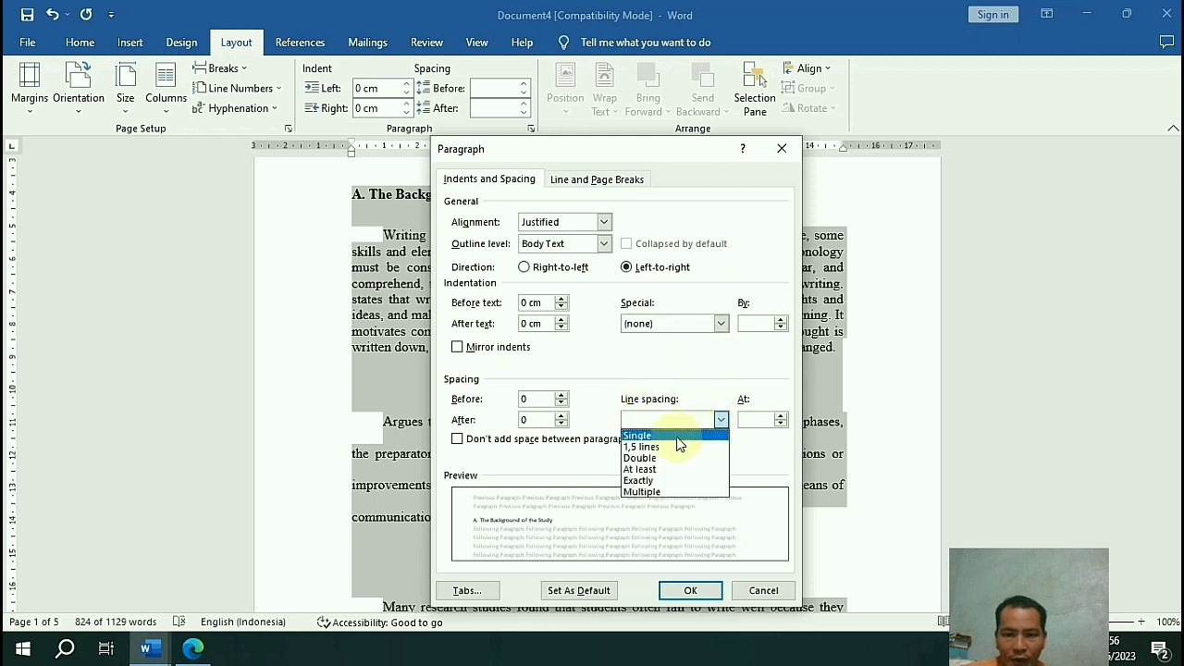
{"action": "left_click", "coordinate": [666, 458]}
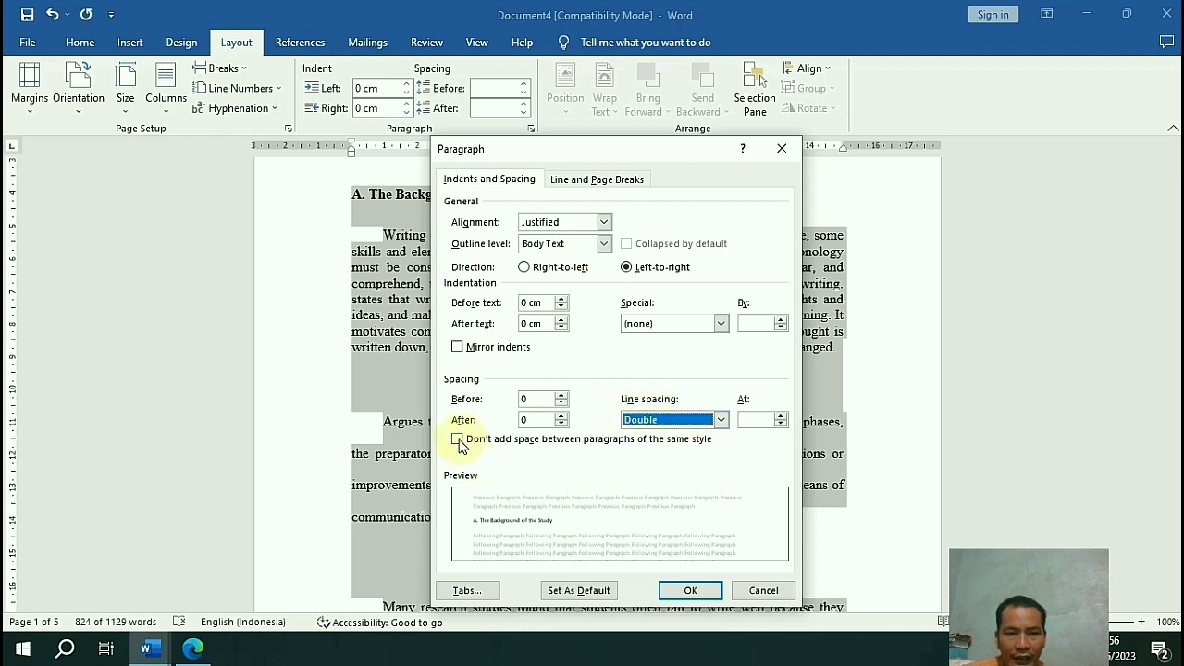
Turn on no spacing between same-style paragraphs and apply the paragraph settings.
{"action": "left_click", "coordinate": [467, 351]}
{"action": "left_click", "coordinate": [472, 446]}
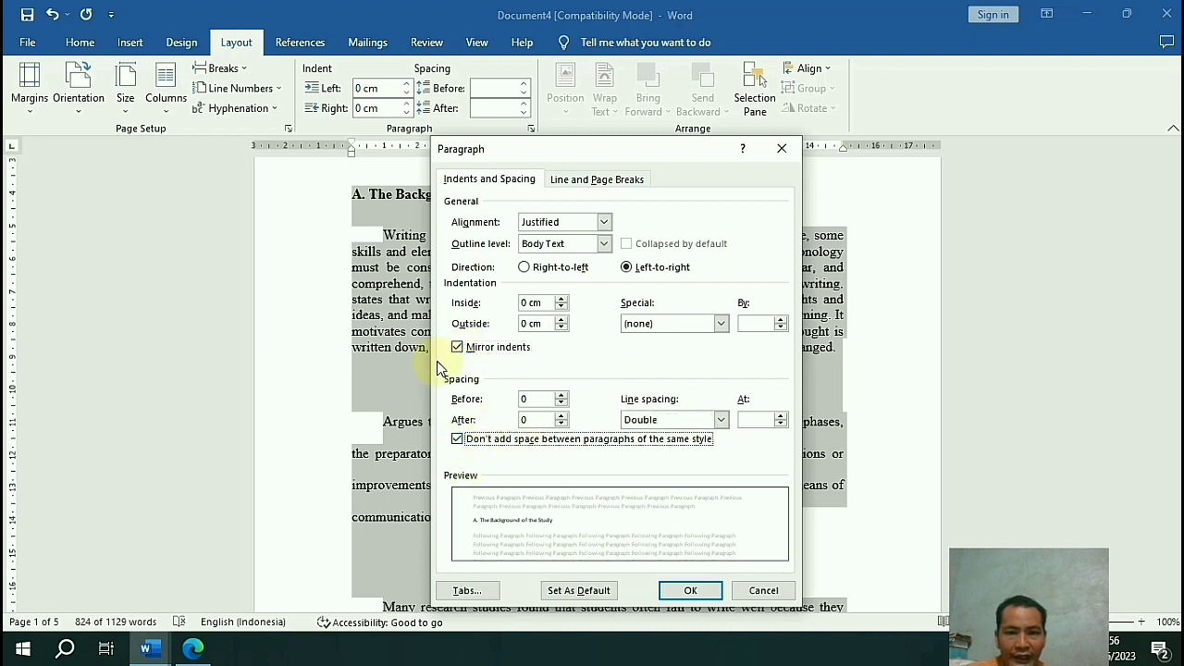
{"action": "left_click", "coordinate": [475, 357]}
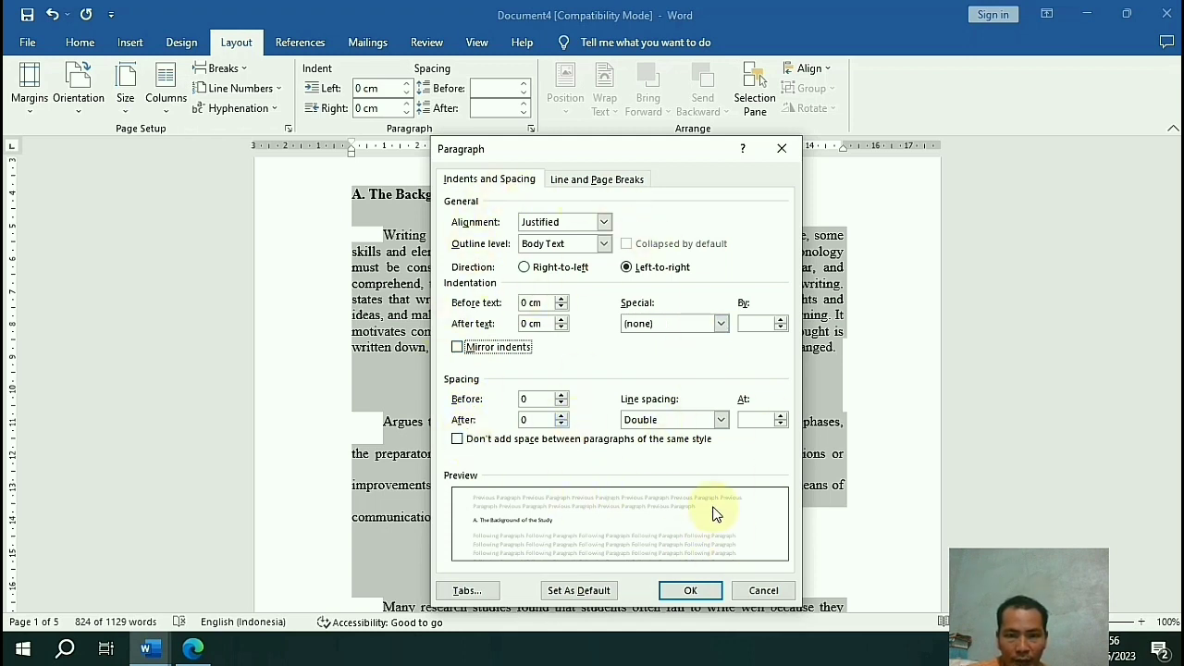
{"action": "left_click", "coordinate": [689, 592]}
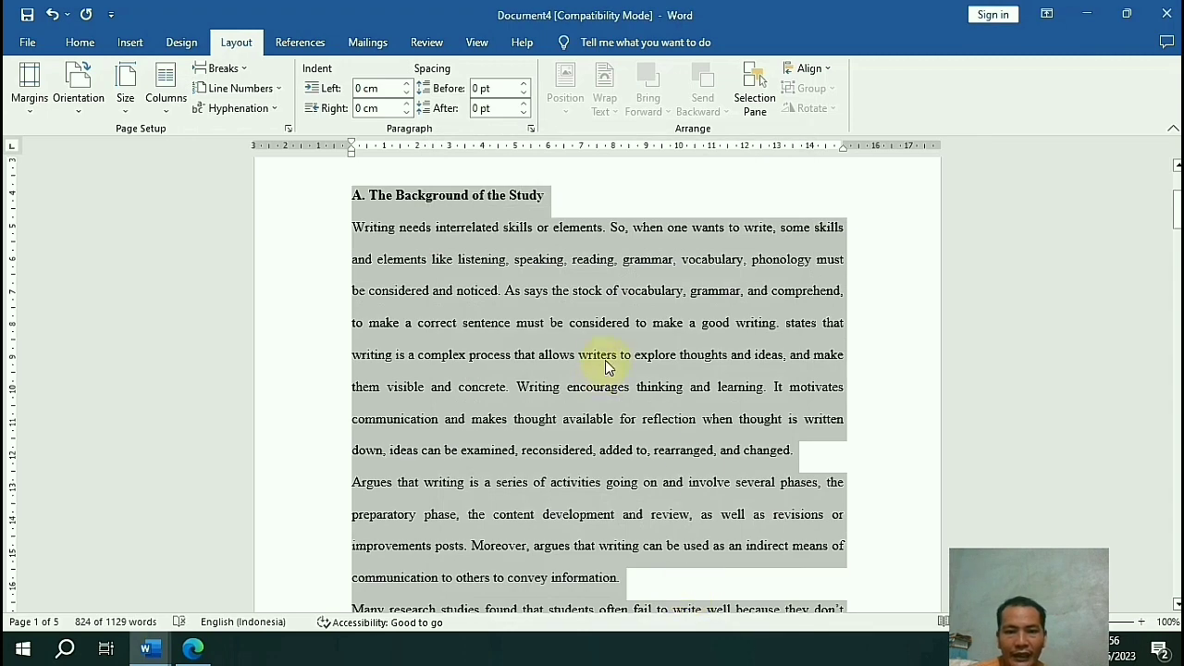
{"action": "scroll", "coordinate": [542, 397], "scroll_direction": "down", "scroll_amount": 5}
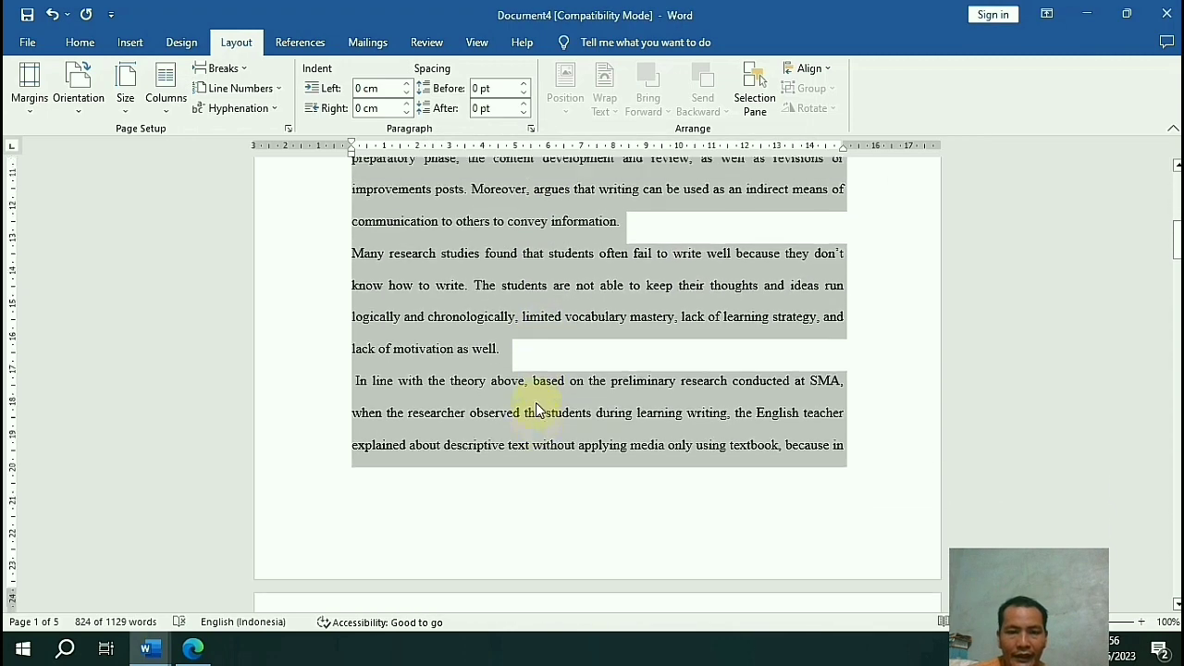
{"action": "scroll", "coordinate": [536, 402], "scroll_direction": "up", "scroll_amount": 5}
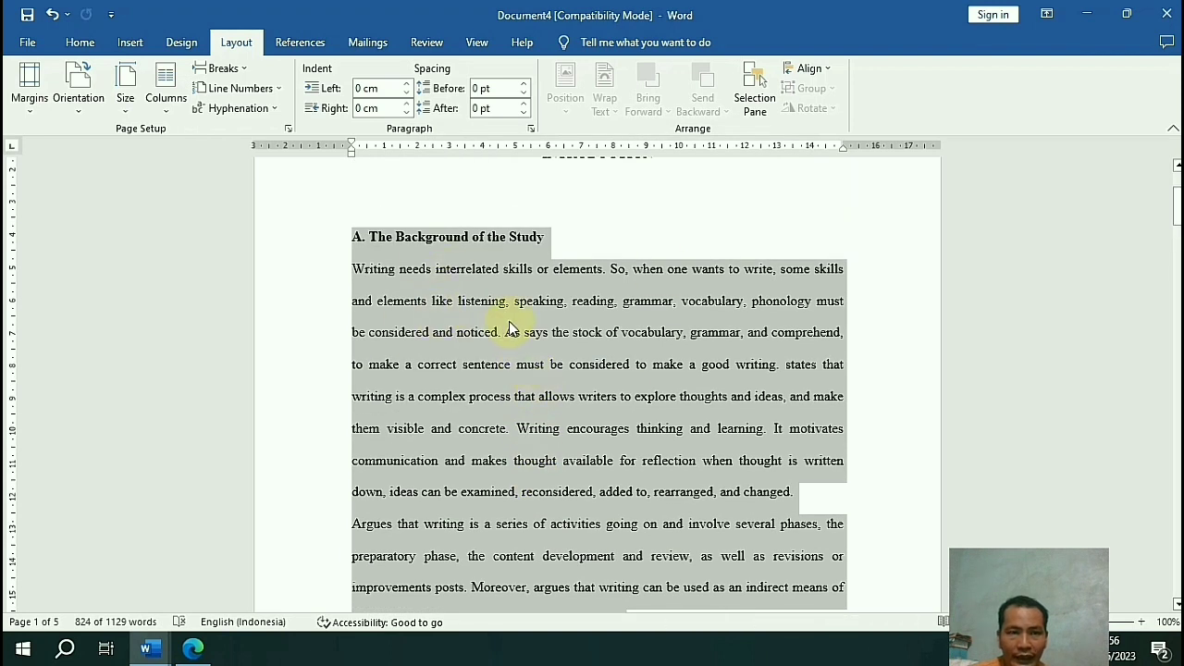
Keep the chapter's line spacing at 2.0 from the Home tab's Line and Paragraph Spacing.
{"action": "left_click", "coordinate": [82, 44]}
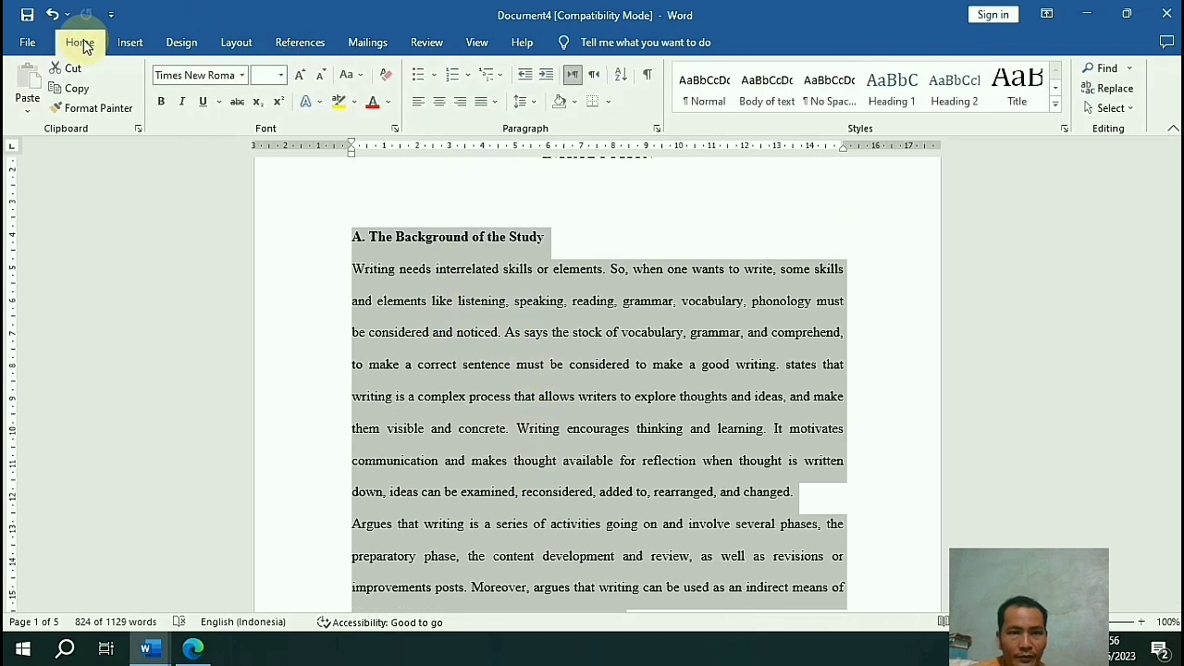
{"action": "left_click", "coordinate": [534, 102]}
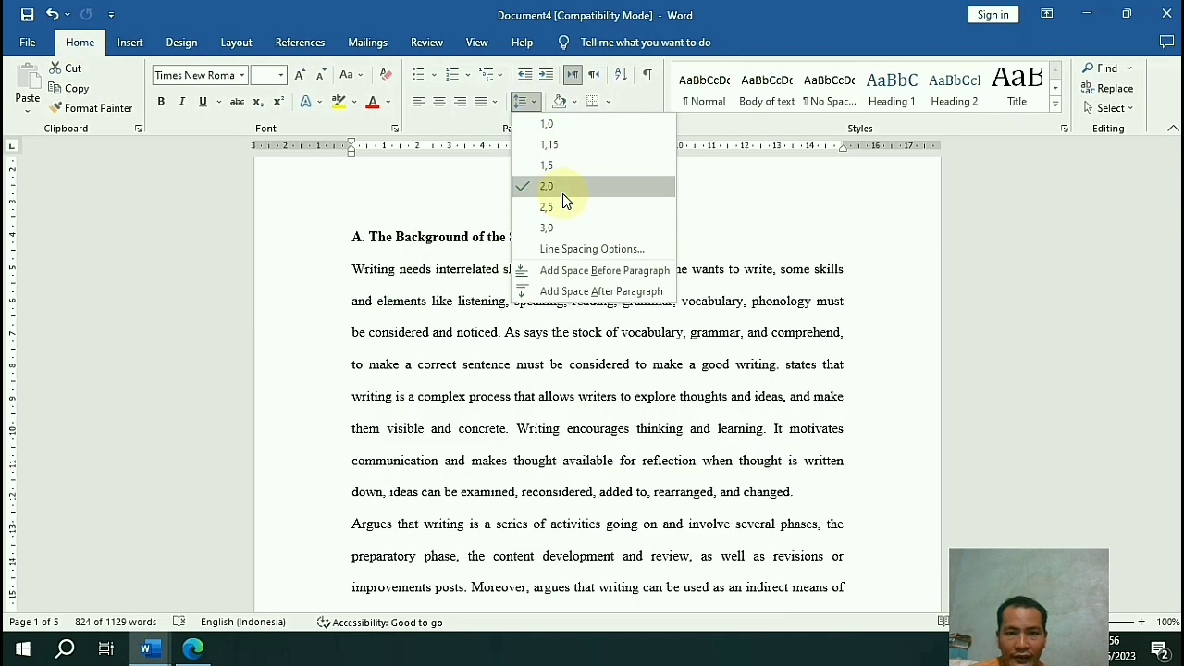
{"action": "left_click", "coordinate": [463, 416]}
Scroll through the document to review the double-spaced chapter text.
{"action": "scroll", "coordinate": [634, 444], "scroll_direction": "down", "scroll_amount": 10}
{"action": "scroll", "coordinate": [621, 493], "scroll_direction": "up", "scroll_amount": 3}
{"action": "scroll", "coordinate": [542, 475], "scroll_direction": "up", "scroll_amount": 1}
{"action": "scroll", "coordinate": [577, 447], "scroll_direction": "up", "scroll_amount": 1}
{"action": "scroll", "coordinate": [577, 448], "scroll_direction": "up", "scroll_amount": 3}
{"action": "scroll", "coordinate": [579, 449], "scroll_direction": "up", "scroll_amount": 1}
{"action": "scroll", "coordinate": [598, 450], "scroll_direction": "up", "scroll_amount": 1}
{"action": "scroll", "coordinate": [597, 435], "scroll_direction": "up", "scroll_amount": 2}
{"action": "scroll", "coordinate": [597, 417], "scroll_direction": "up", "scroll_amount": 4}
{"action": "scroll", "coordinate": [598, 418], "scroll_direction": "up", "scroll_amount": 7}
{"action": "scroll", "coordinate": [597, 417], "scroll_direction": "up", "scroll_amount": 4}
{"action": "scroll", "coordinate": [597, 417], "scroll_direction": "up", "scroll_amount": 6}
{"action": "scroll", "coordinate": [592, 398], "scroll_direction": "down", "scroll_amount": 5}
{"action": "scroll", "coordinate": [554, 342], "scroll_direction": "down", "scroll_amount": 2}
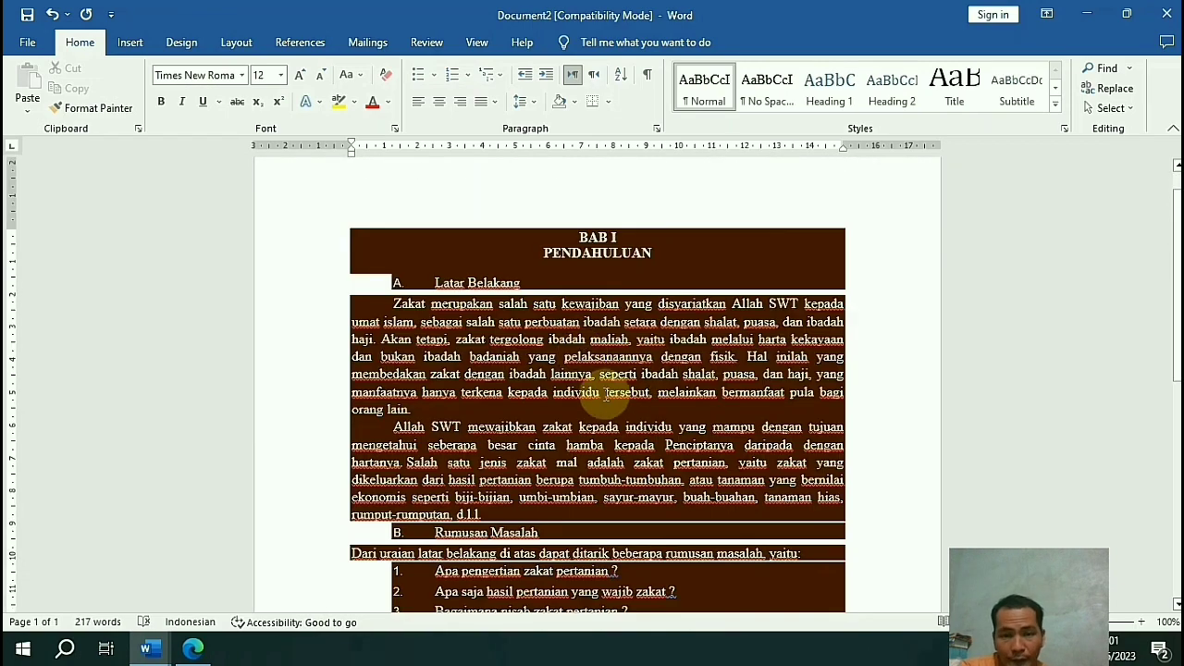
{"action": "scroll", "coordinate": [601, 390], "scroll_direction": "down", "scroll_amount": 2}
{"action": "scroll", "coordinate": [592, 387], "scroll_direction": "down", "scroll_amount": 1}
{"action": "scroll", "coordinate": [594, 388], "scroll_direction": "up", "scroll_amount": 2}
{"action": "scroll", "coordinate": [604, 337], "scroll_direction": "up", "scroll_amount": 1}
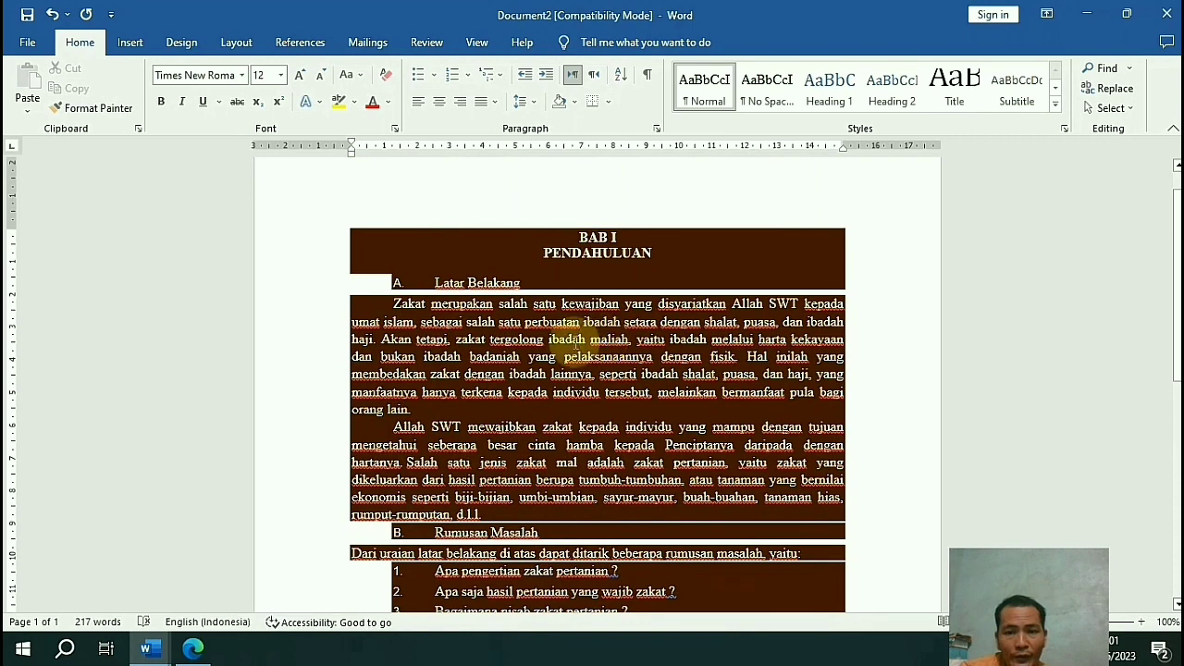
Copy the zakat pertanian article's chapter, from Latar Belakang through the five Tujuan points, in Edge.
{"action": "left_click", "coordinate": [194, 647]}
{"action": "scroll", "coordinate": [522, 328], "scroll_direction": "up", "scroll_amount": 8}
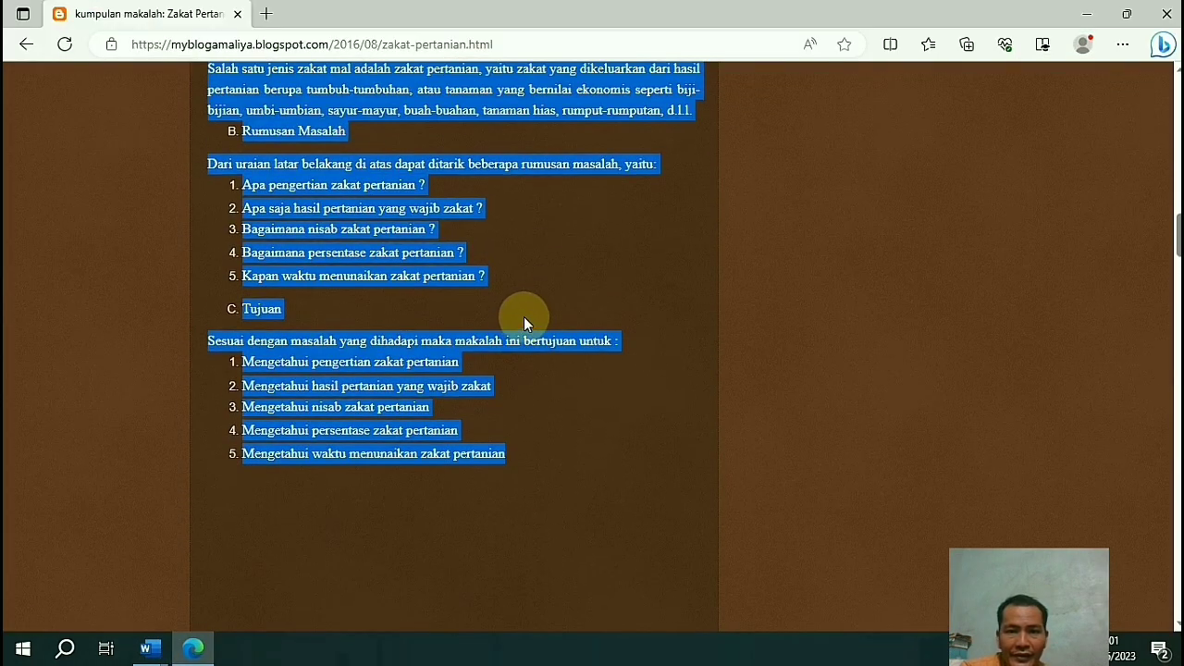
{"action": "scroll", "coordinate": [481, 277], "scroll_direction": "up", "scroll_amount": 2}
{"action": "scroll", "coordinate": [502, 286], "scroll_direction": "up", "scroll_amount": 4}
{"action": "scroll", "coordinate": [509, 306], "scroll_direction": "down", "scroll_amount": 6}
{"action": "scroll", "coordinate": [508, 315], "scroll_direction": "down", "scroll_amount": 3}
{"action": "scroll", "coordinate": [509, 309], "scroll_direction": "up", "scroll_amount": 3}
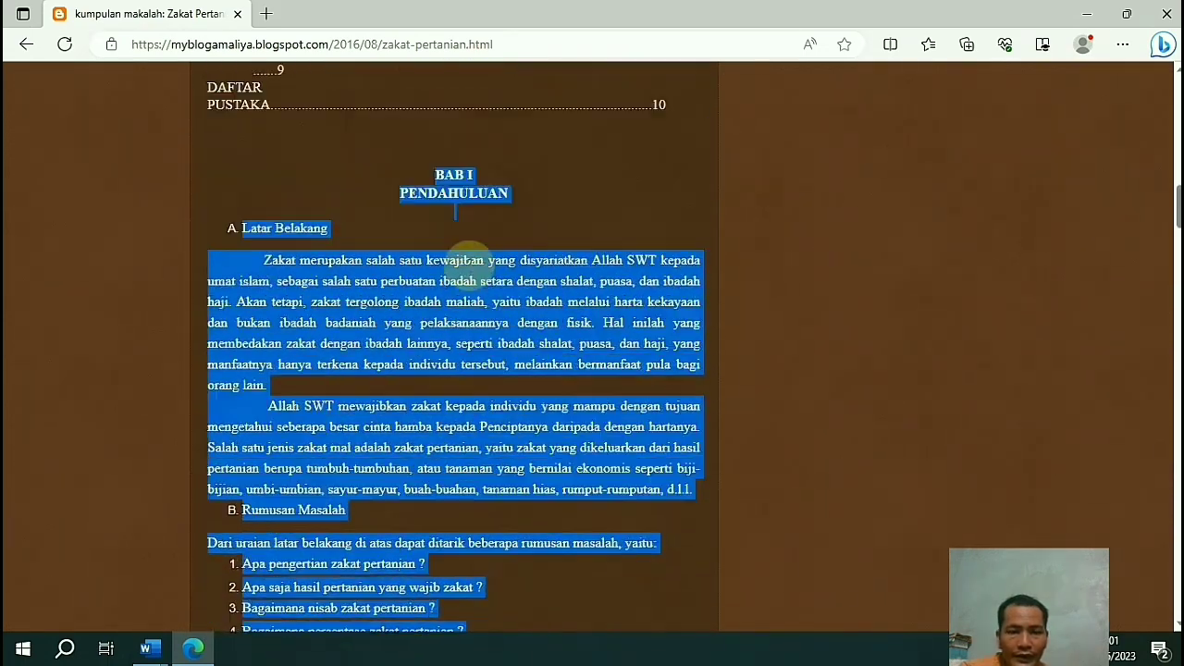
{"action": "scroll", "coordinate": [369, 213], "scroll_direction": "down", "scroll_amount": 1}
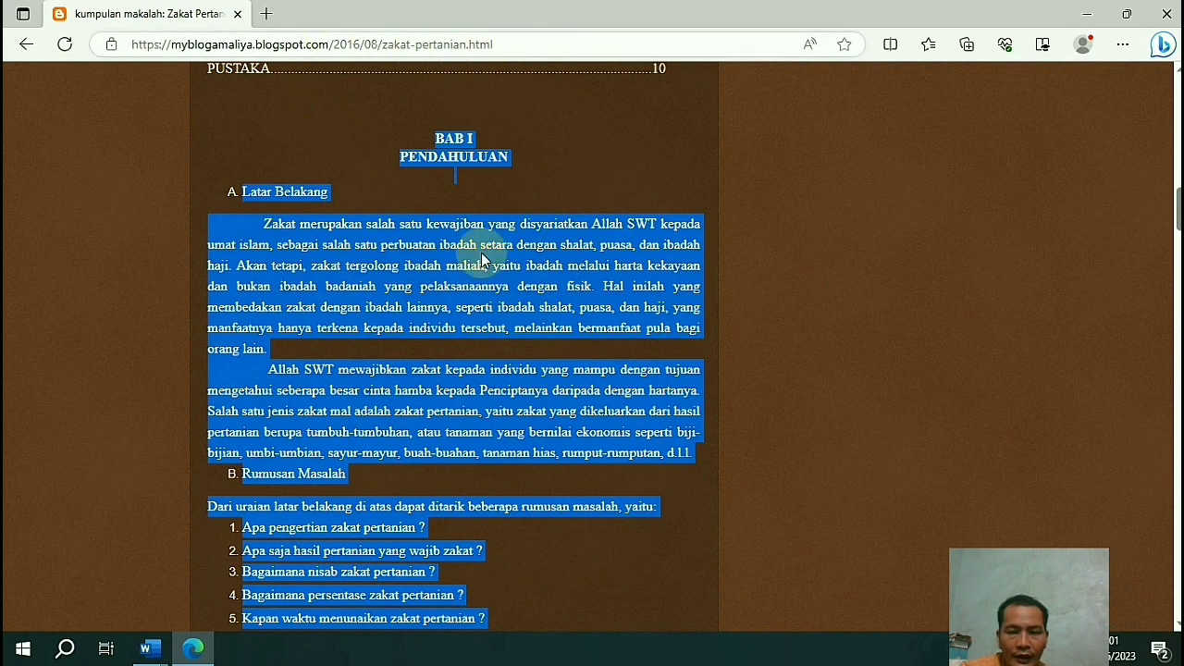
{"action": "scroll", "coordinate": [502, 305], "scroll_direction": "down", "scroll_amount": 1}
{"action": "scroll", "coordinate": [498, 307], "scroll_direction": "down", "scroll_amount": 2}
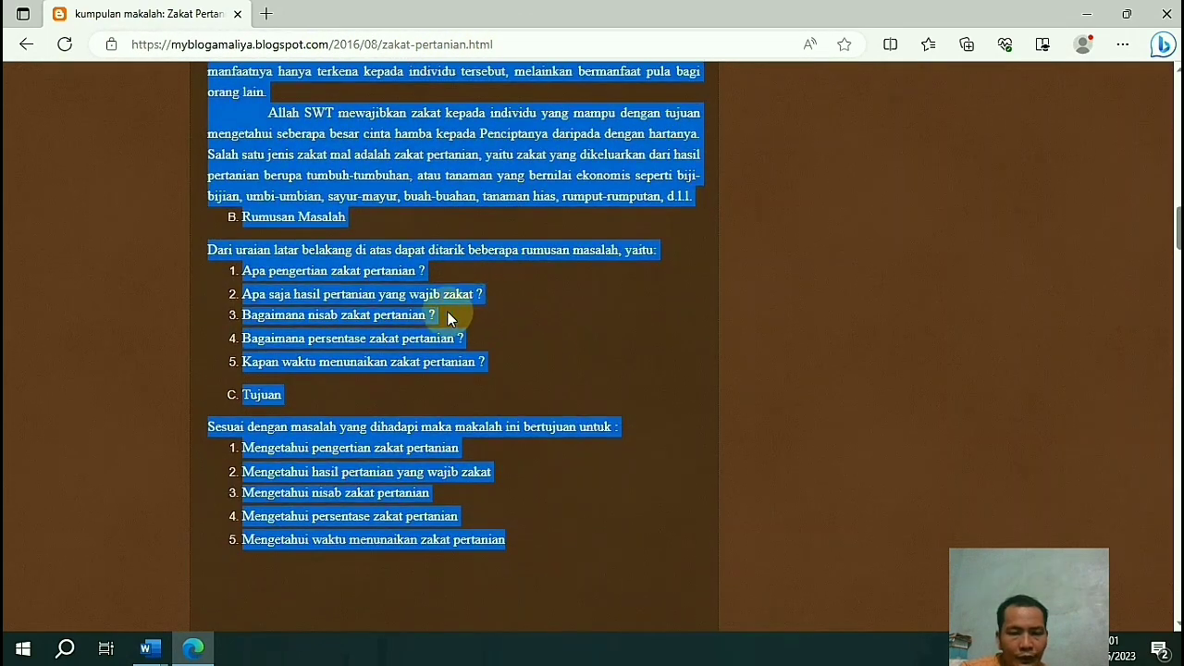
{"action": "scroll", "coordinate": [450, 320], "scroll_direction": "down", "scroll_amount": 3}
{"action": "scroll", "coordinate": [388, 235], "scroll_direction": "up", "scroll_amount": 3}
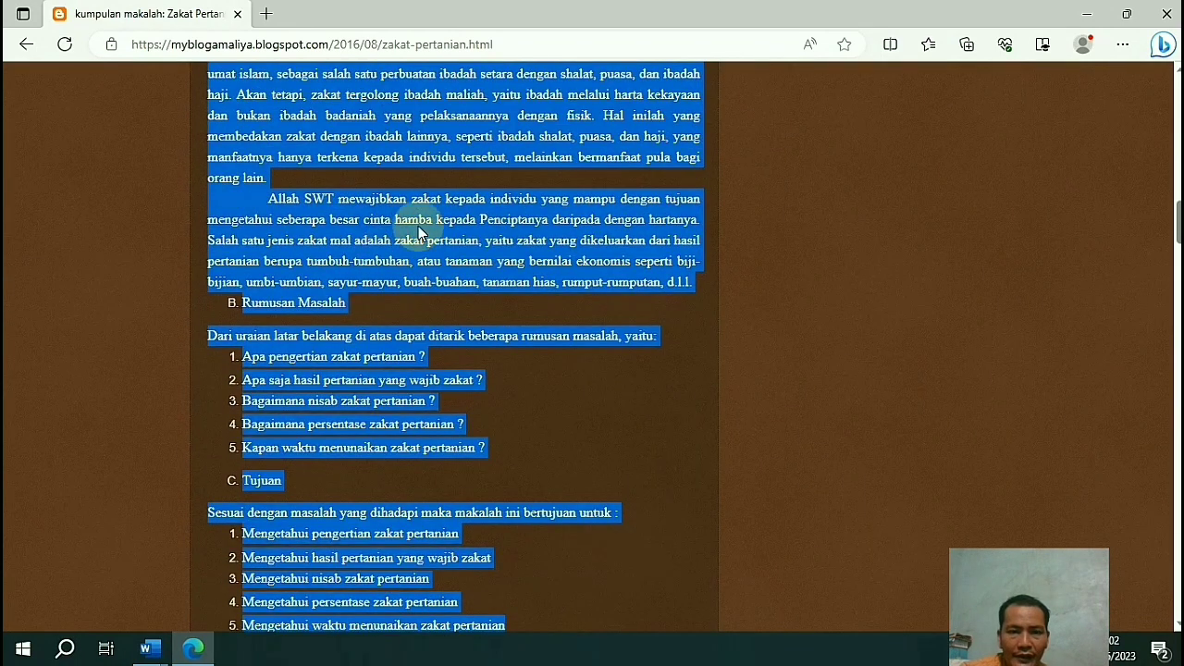
{"action": "right_click", "coordinate": [384, 241]}
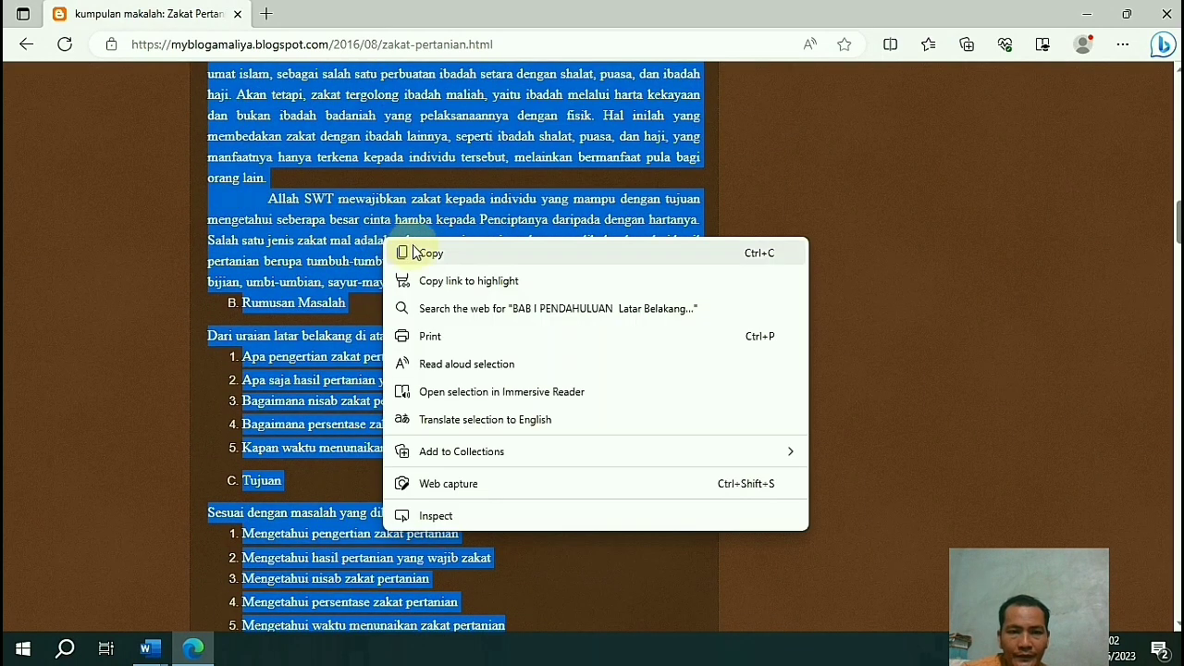
{"action": "left_click", "coordinate": [425, 256]}
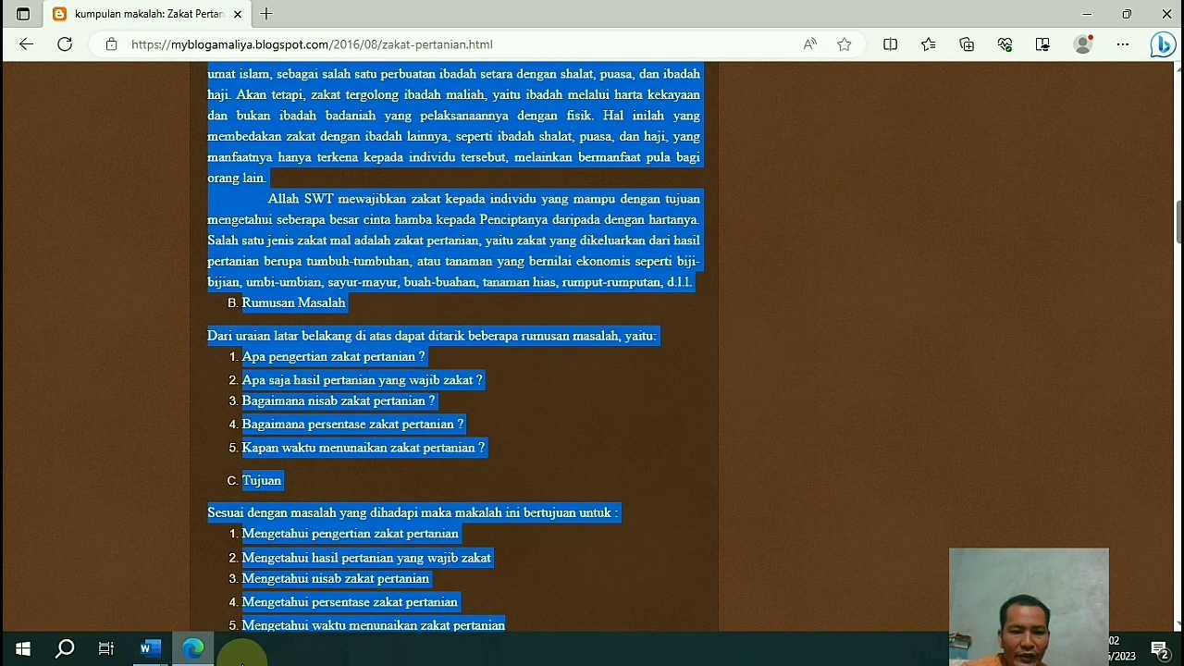
Return to Word's Document2 and scroll through the pasted BAB I PENDAHULUAN text.
{"action": "left_click", "coordinate": [148, 647]}
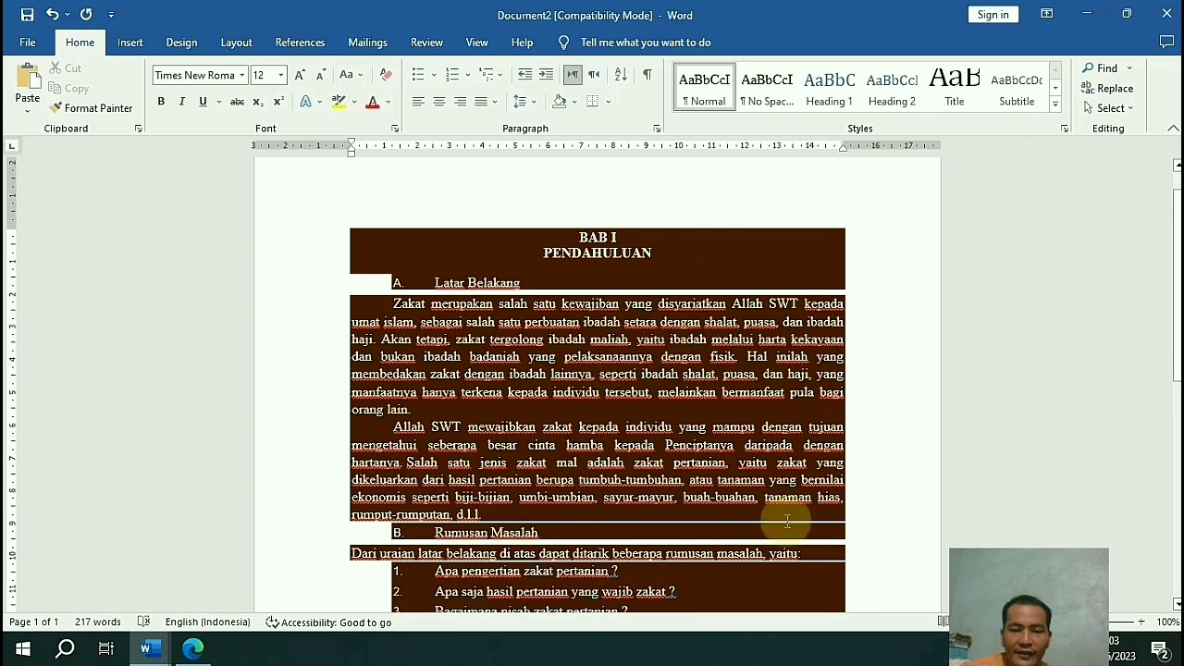
{"action": "scroll", "coordinate": [737, 431], "scroll_direction": "down", "scroll_amount": 8}
{"action": "scroll", "coordinate": [524, 347], "scroll_direction": "up", "scroll_amount": 9}
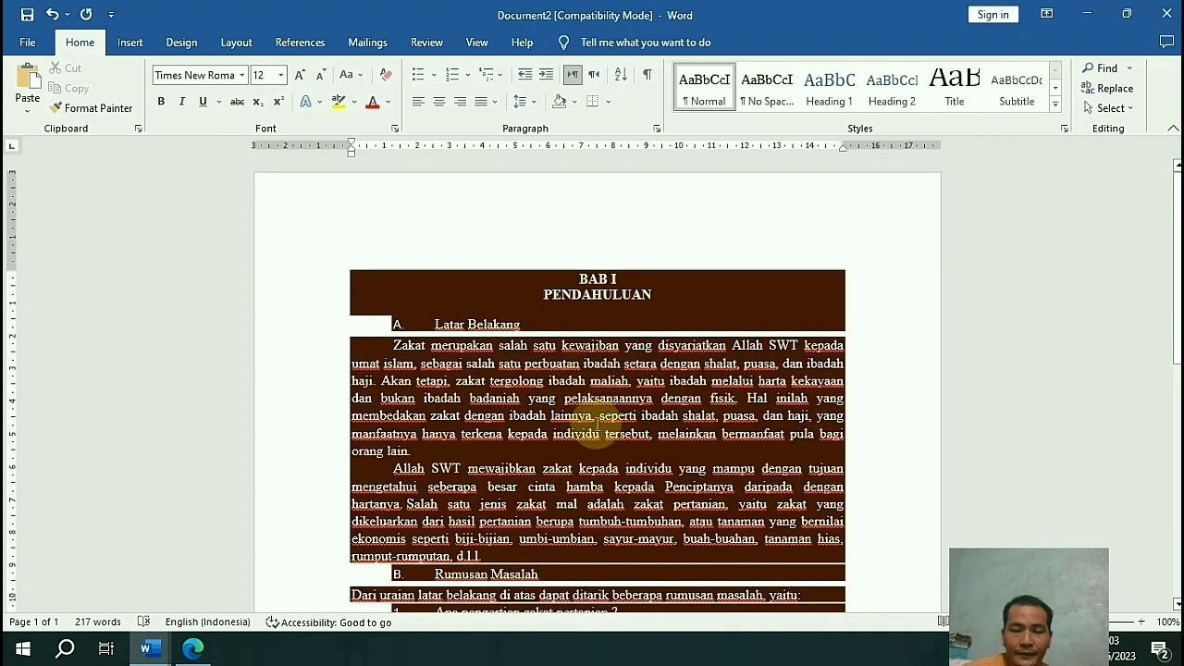
{"action": "scroll", "coordinate": [596, 431], "scroll_direction": "down", "scroll_amount": 8}
{"action": "scroll", "coordinate": [603, 388], "scroll_direction": "up", "scroll_amount": 8}
{"action": "scroll", "coordinate": [601, 393], "scroll_direction": "down", "scroll_amount": 4}
{"action": "scroll", "coordinate": [610, 411], "scroll_direction": "up", "scroll_amount": 1}
{"action": "scroll", "coordinate": [560, 363], "scroll_direction": "up", "scroll_amount": 4}
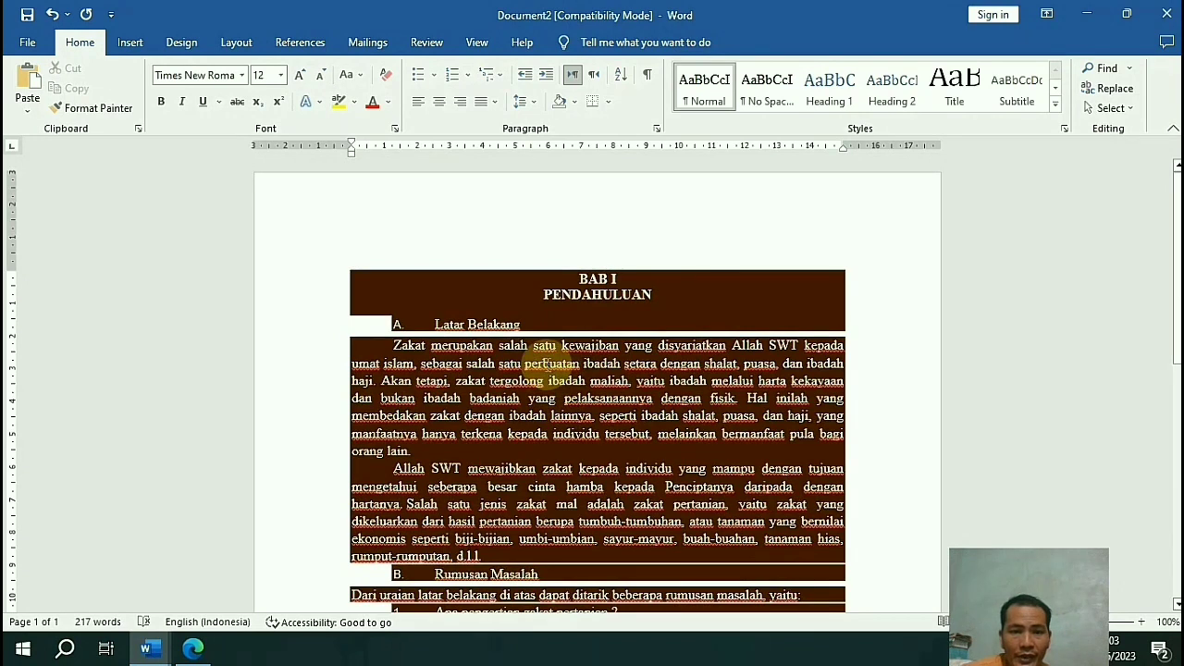
{"action": "scroll", "coordinate": [569, 359], "scroll_direction": "down", "scroll_amount": 2}
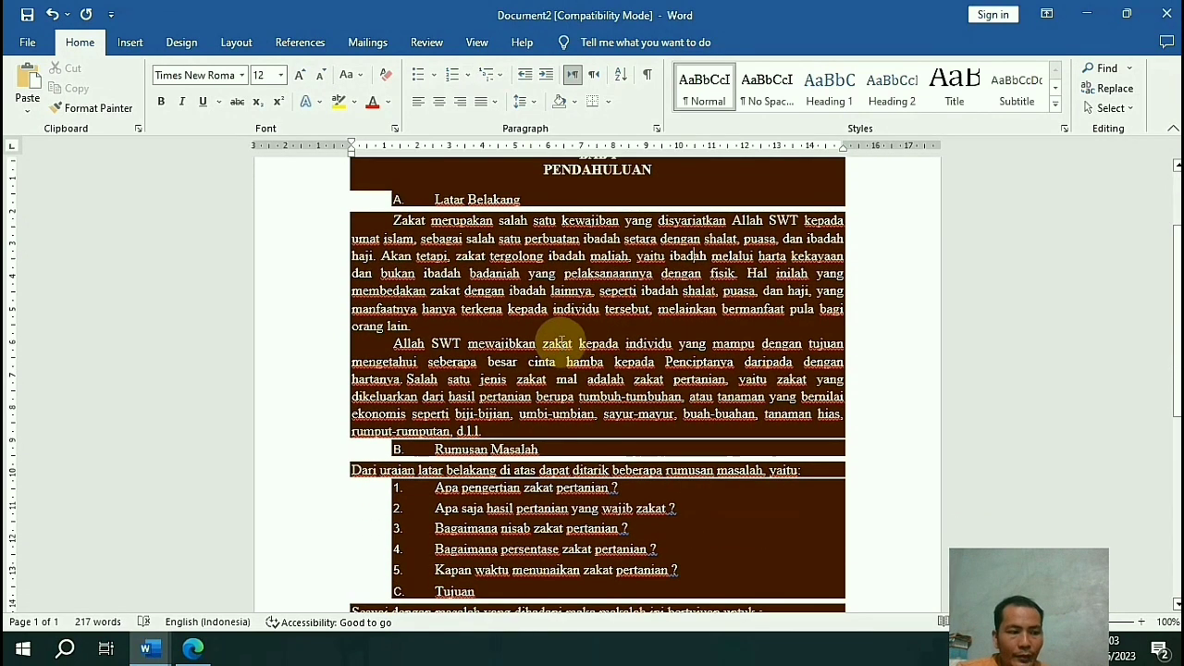
{"action": "scroll", "coordinate": [804, 568], "scroll_direction": "down", "scroll_amount": 3}
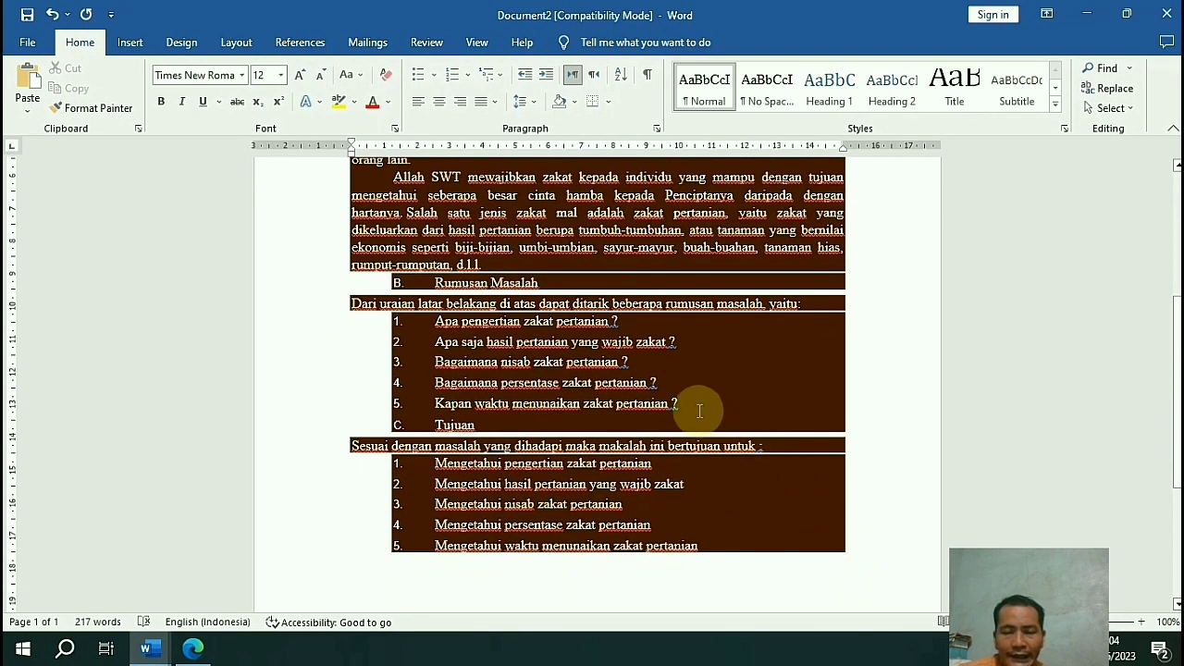
Select the entire pasted chapter with Ctrl+A.
{"action": "left_click", "coordinate": [672, 389]}
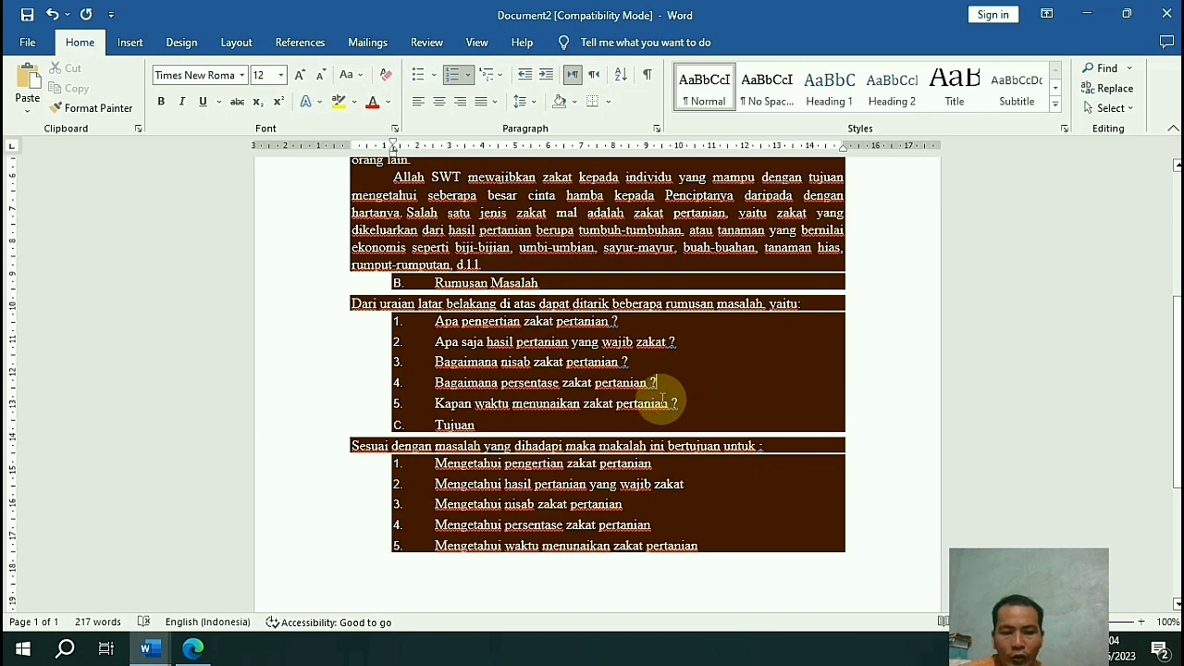
{"action": "key", "text": "ctrl+a"}
{"action": "scroll", "coordinate": [657, 401], "scroll_direction": "up", "scroll_amount": 3}
{"action": "scroll", "coordinate": [569, 363], "scroll_direction": "up", "scroll_amount": 2}
{"action": "scroll", "coordinate": [572, 370], "scroll_direction": "down", "scroll_amount": 5}
{"action": "scroll", "coordinate": [577, 385], "scroll_direction": "down", "scroll_amount": 5}
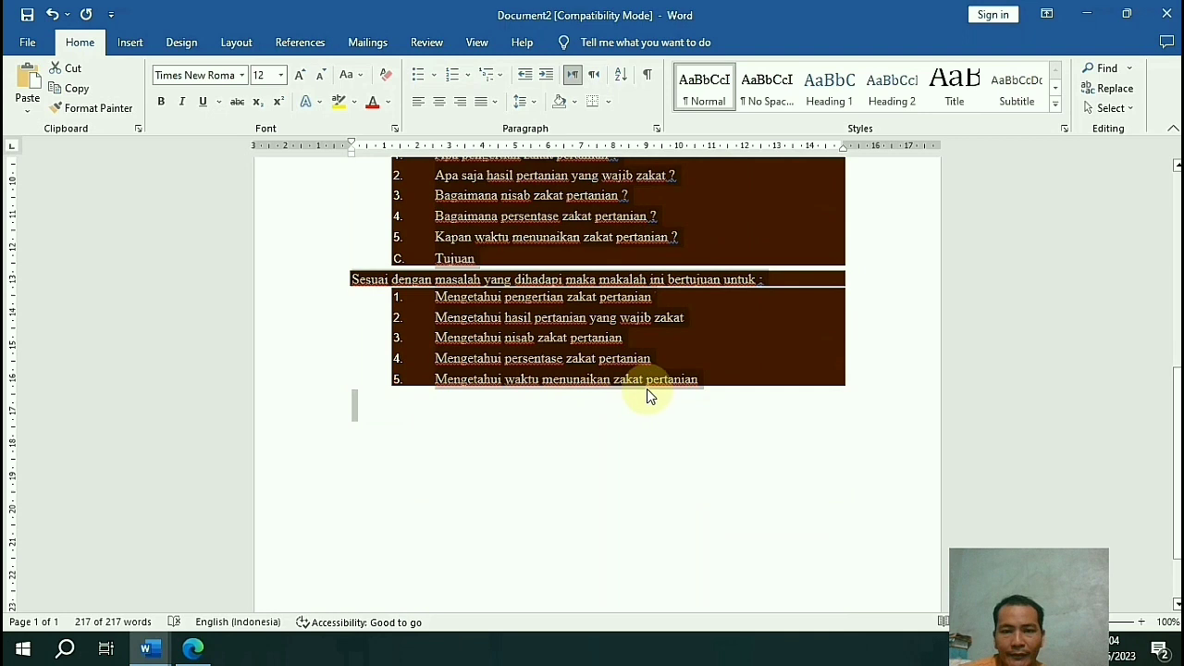
{"action": "scroll", "coordinate": [634, 367], "scroll_direction": "up", "scroll_amount": 5}
{"action": "scroll", "coordinate": [666, 339], "scroll_direction": "up", "scroll_amount": 4}
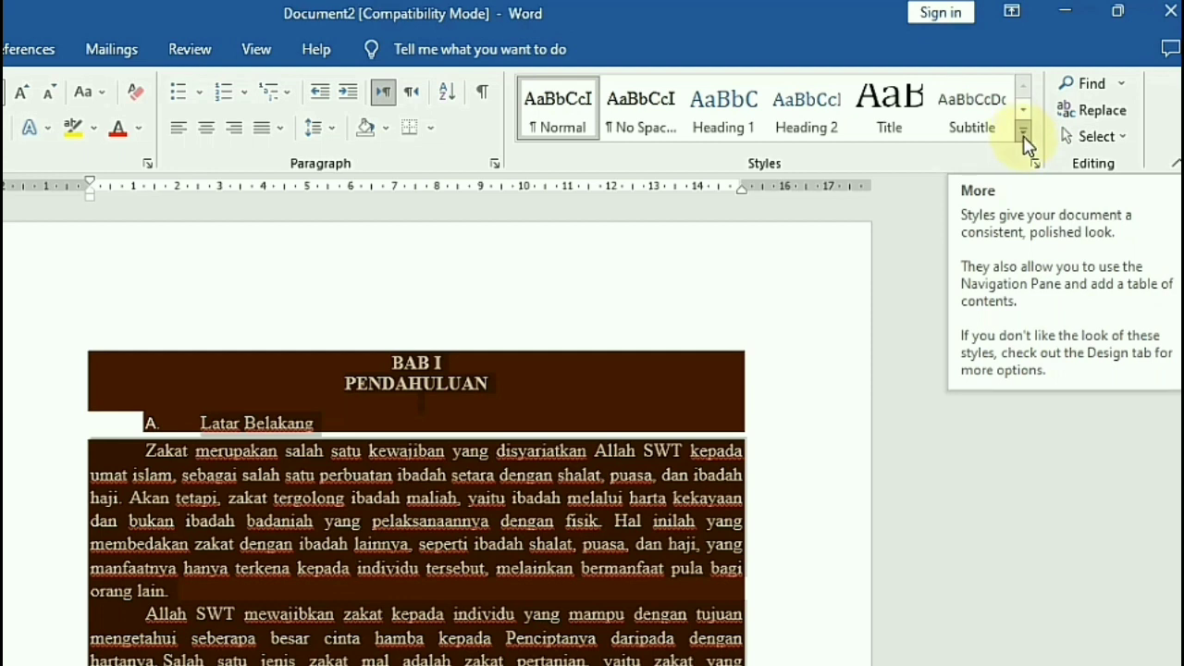
Apply Clear Formatting from the Styles gallery, removing the brown highlighting and web styling.
{"action": "left_click", "coordinate": [1025, 138]}
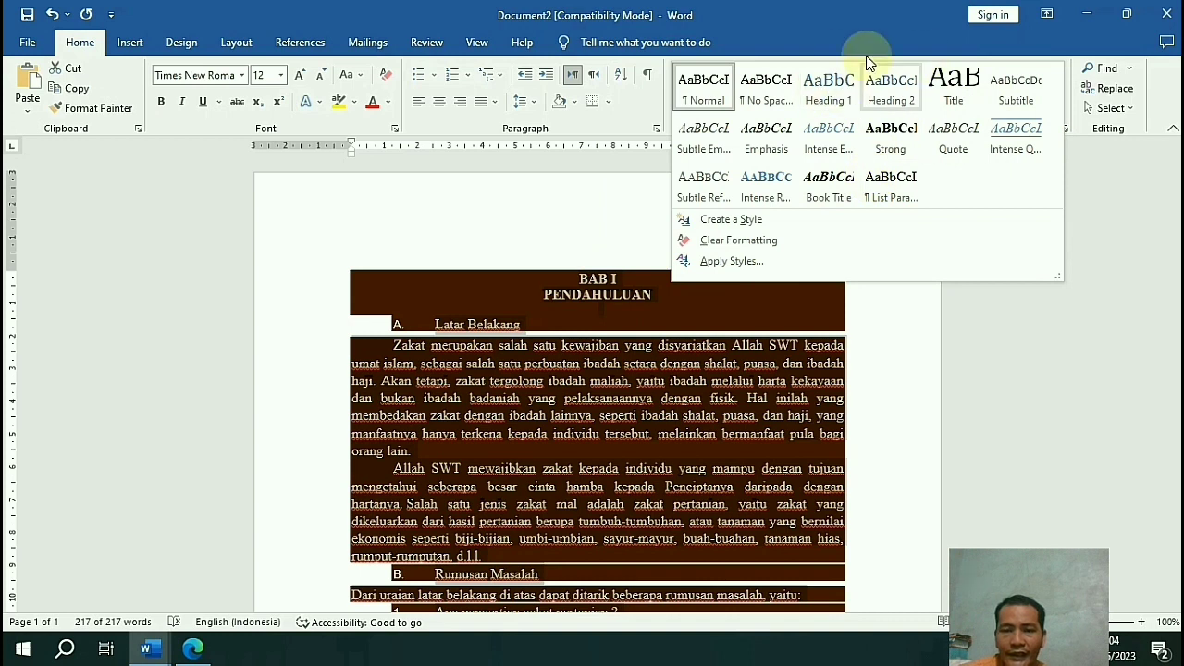
{"action": "left_click", "coordinate": [757, 242]}
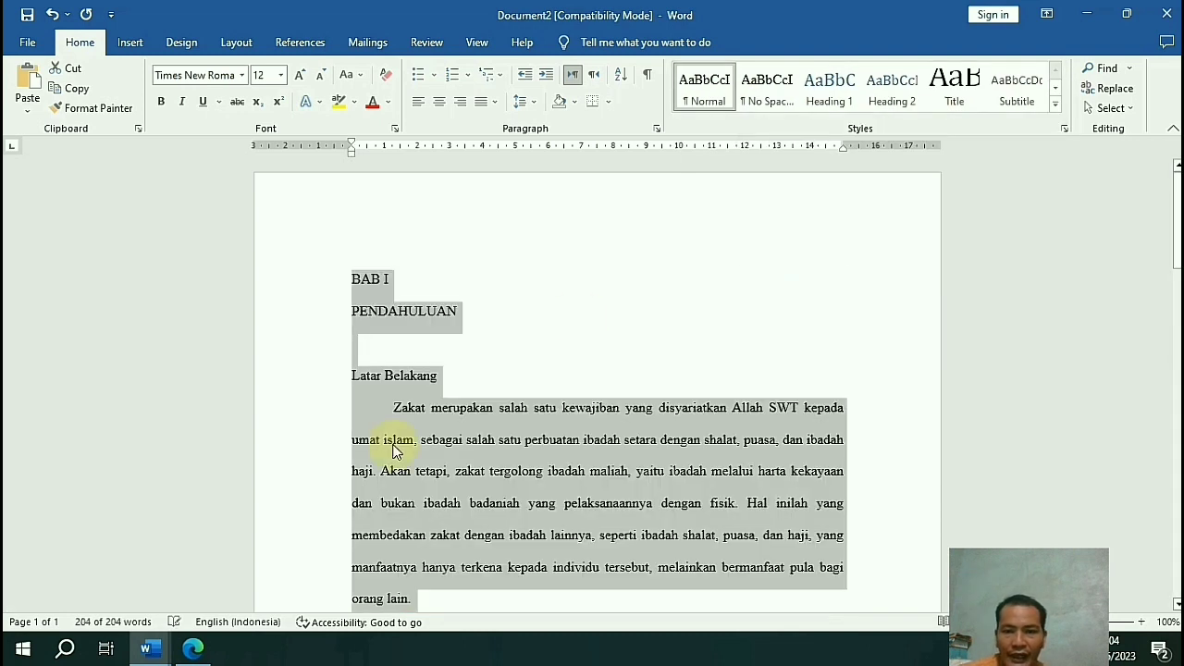
{"action": "scroll", "coordinate": [512, 431], "scroll_direction": "down", "scroll_amount": 1}
{"action": "scroll", "coordinate": [575, 410], "scroll_direction": "down", "scroll_amount": 2}
{"action": "scroll", "coordinate": [574, 410], "scroll_direction": "down", "scroll_amount": 1}
{"action": "scroll", "coordinate": [574, 410], "scroll_direction": "down", "scroll_amount": 1}
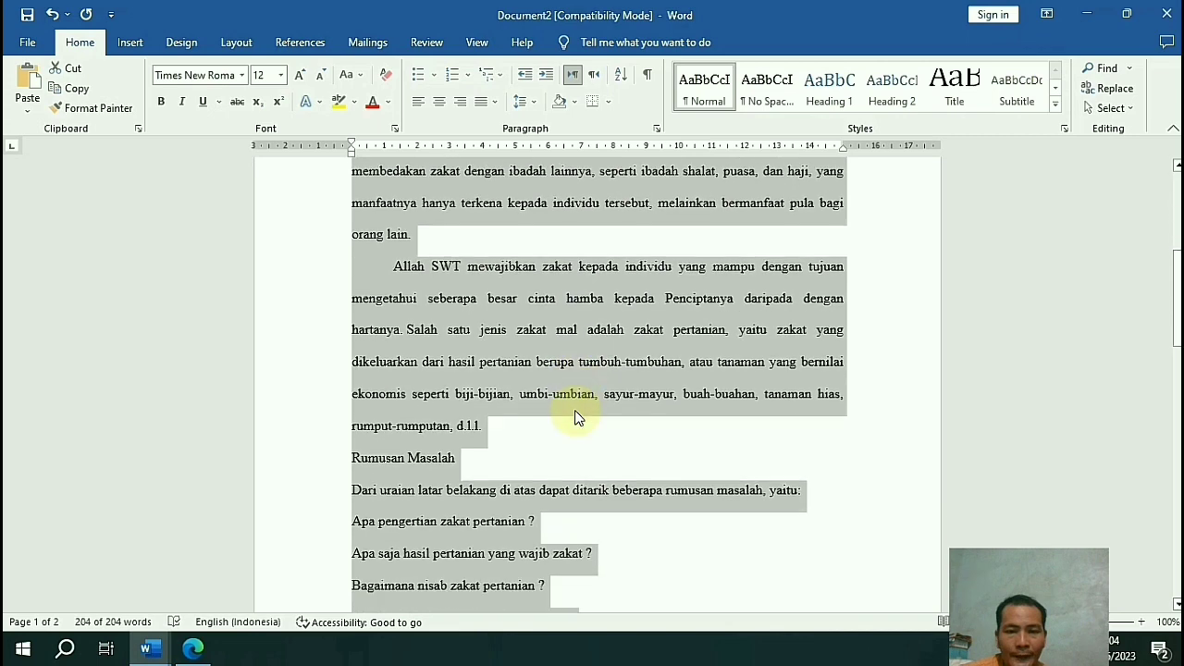
{"action": "scroll", "coordinate": [575, 416], "scroll_direction": "down", "scroll_amount": 1}
{"action": "scroll", "coordinate": [574, 416], "scroll_direction": "down", "scroll_amount": 1}
{"action": "scroll", "coordinate": [556, 407], "scroll_direction": "up", "scroll_amount": 1}
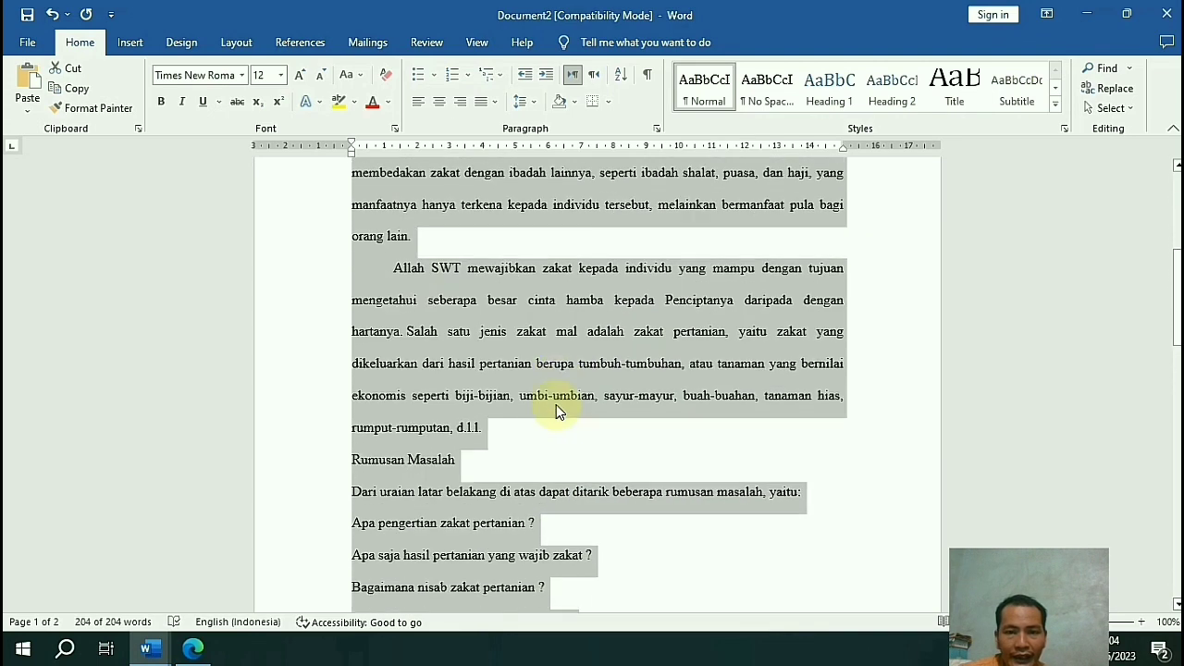
{"action": "scroll", "coordinate": [556, 407], "scroll_direction": "up", "scroll_amount": 1}
{"action": "scroll", "coordinate": [556, 407], "scroll_direction": "up", "scroll_amount": 2}
{"action": "scroll", "coordinate": [556, 407], "scroll_direction": "up", "scroll_amount": 1}
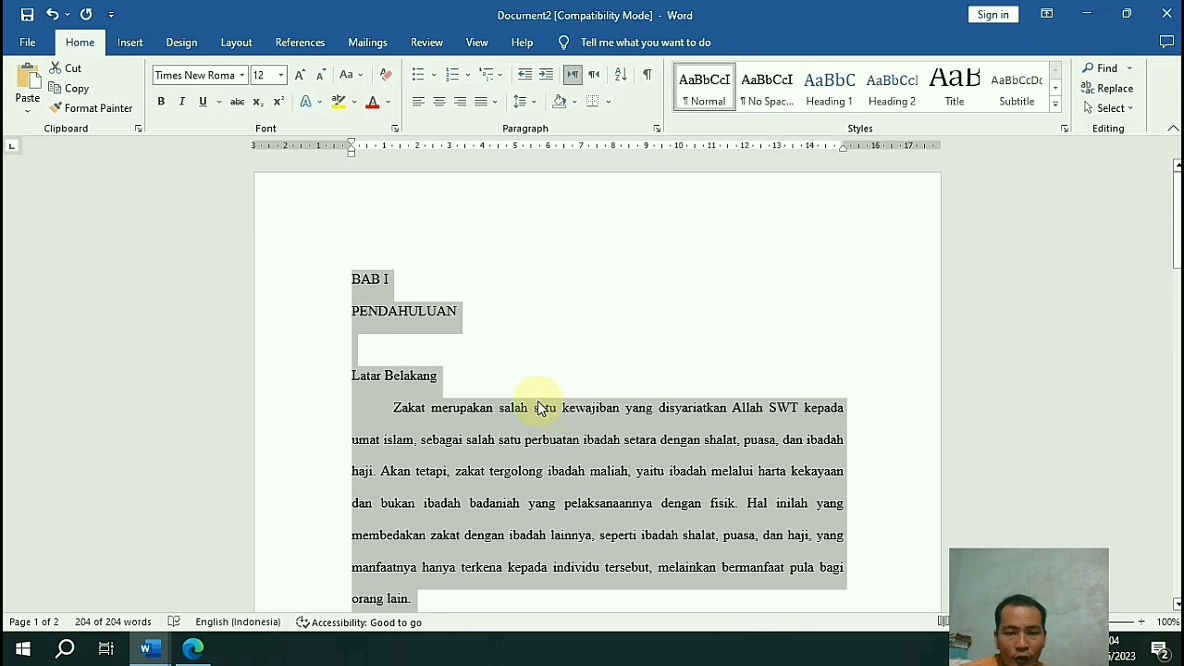
{"action": "scroll", "coordinate": [541, 390], "scroll_direction": "down", "scroll_amount": 2}
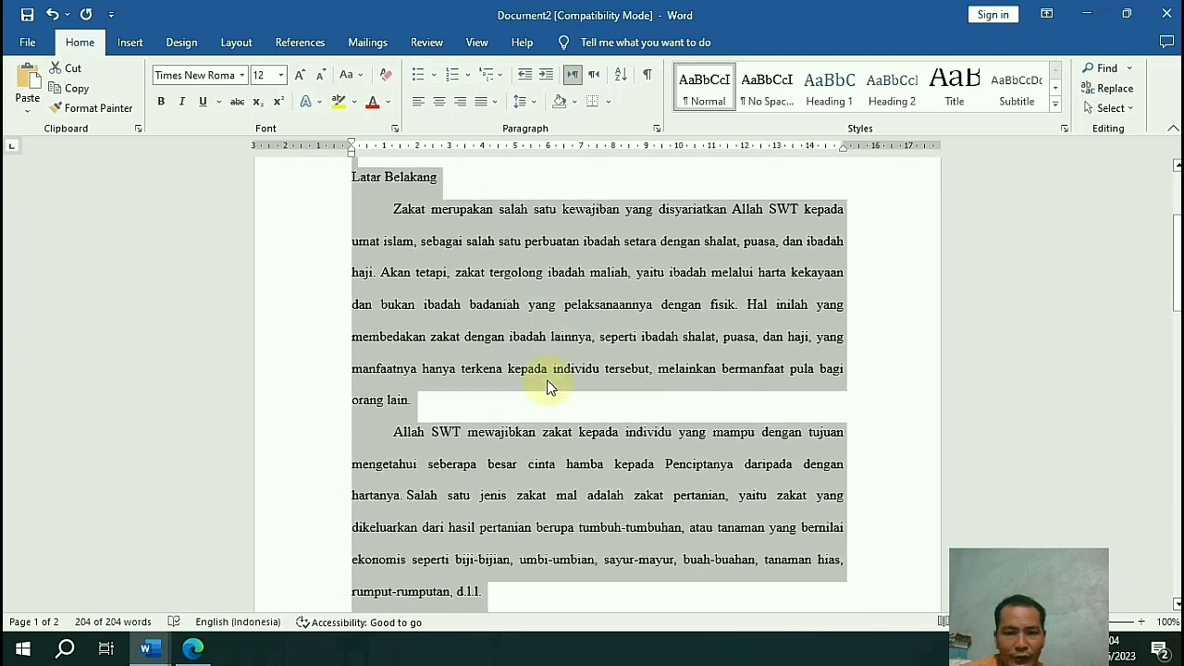
{"action": "scroll", "coordinate": [550, 387], "scroll_direction": "down", "scroll_amount": 2}
{"action": "scroll", "coordinate": [550, 386], "scroll_direction": "down", "scroll_amount": 2}
{"action": "scroll", "coordinate": [506, 412], "scroll_direction": "up", "scroll_amount": 2}
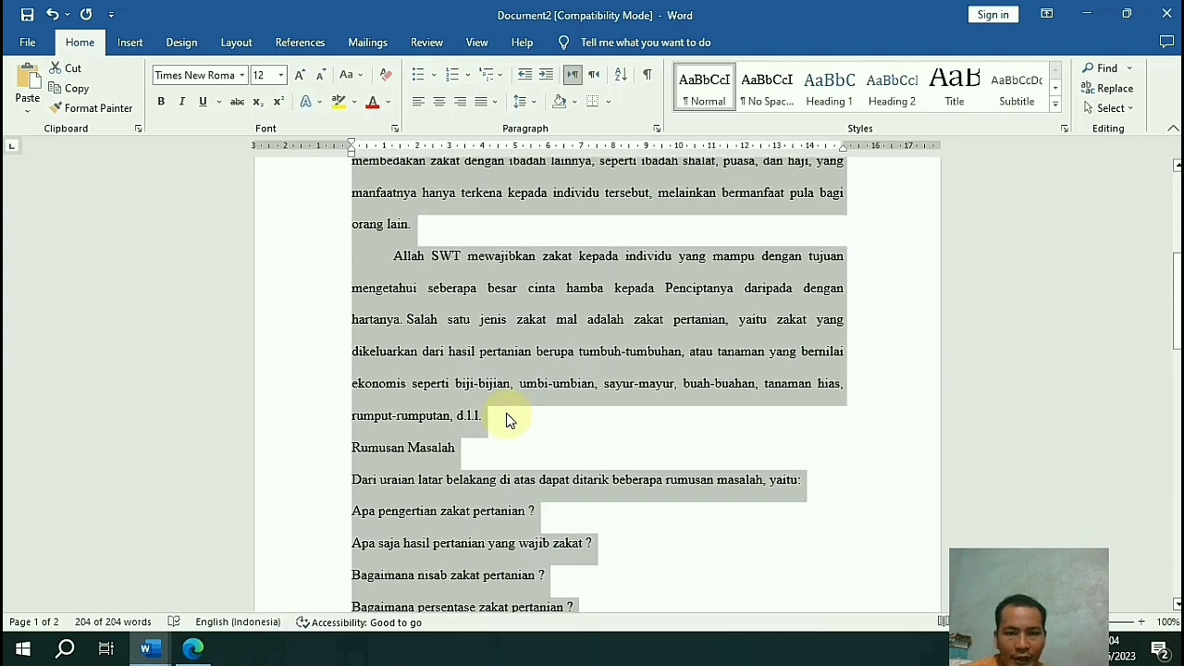
{"action": "scroll", "coordinate": [506, 412], "scroll_direction": "up", "scroll_amount": 3}
Center the BAB I and PENDAHULUAN heading lines with Ctrl+E.
{"action": "scroll", "coordinate": [506, 413], "scroll_direction": "up", "scroll_amount": 2}
{"action": "left_click", "coordinate": [469, 359]}
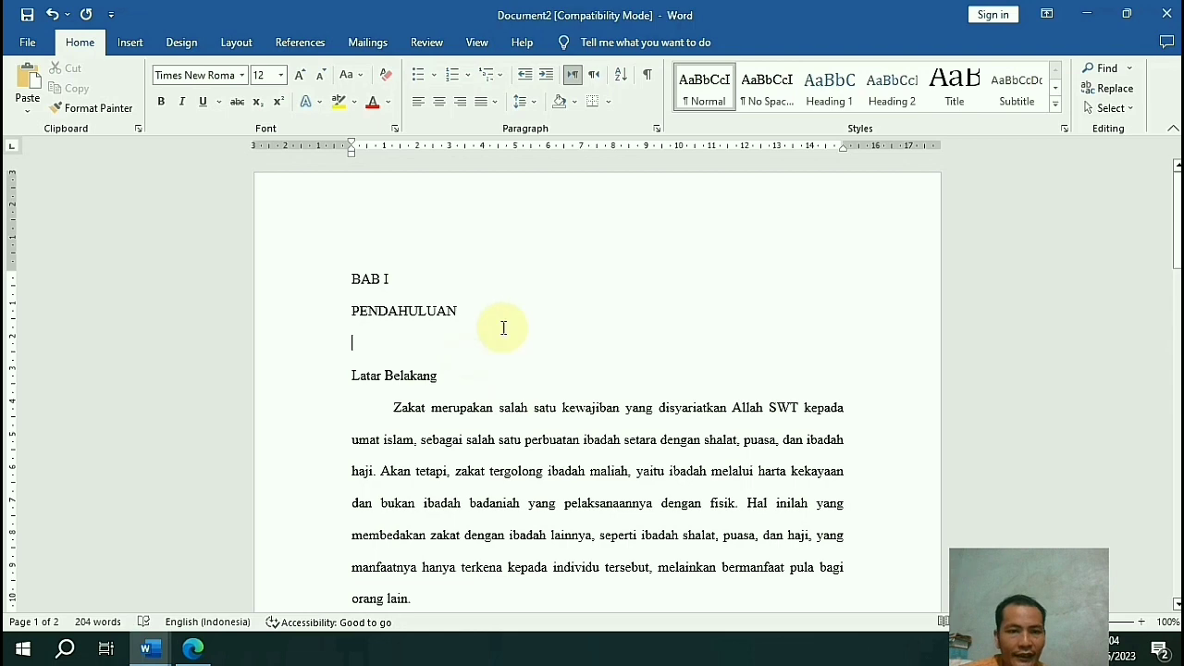
{"action": "key", "text": "ctrl+e"}
{"action": "left_click", "coordinate": [679, 317]}
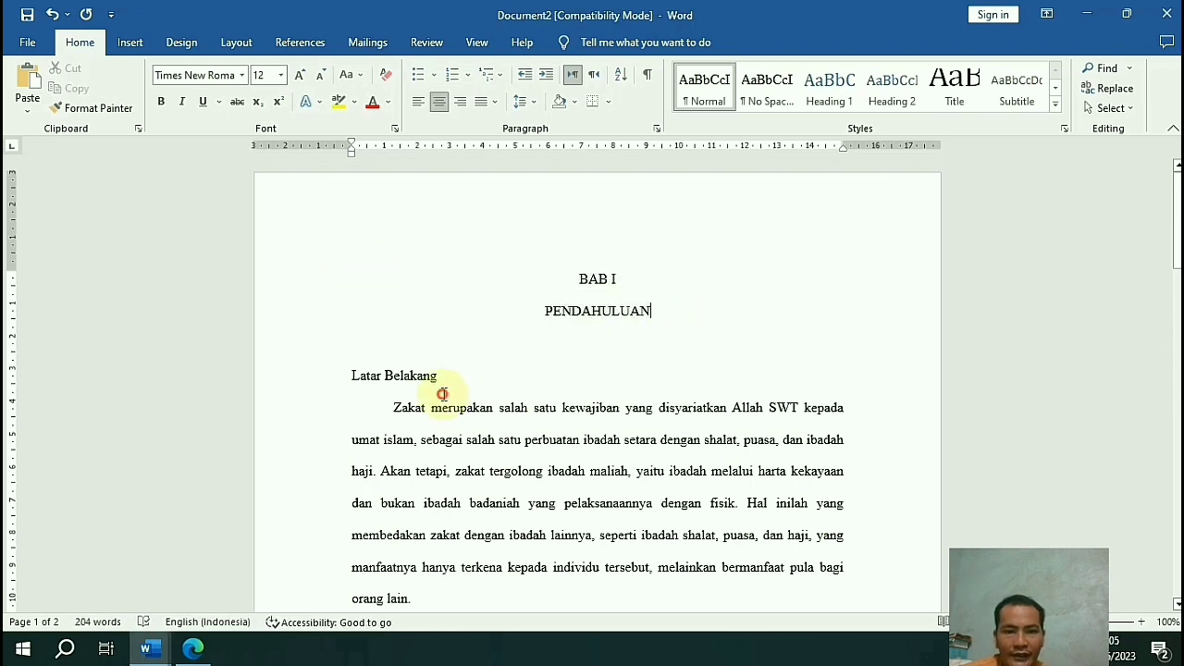
Scroll down through the chapter to the Latar Belakang and Rumusan Masalah sections.
{"action": "scroll", "coordinate": [542, 383], "scroll_direction": "down", "scroll_amount": 2}
{"action": "scroll", "coordinate": [528, 391], "scroll_direction": "down", "scroll_amount": 2}
{"action": "scroll", "coordinate": [542, 391], "scroll_direction": "down", "scroll_amount": 1}
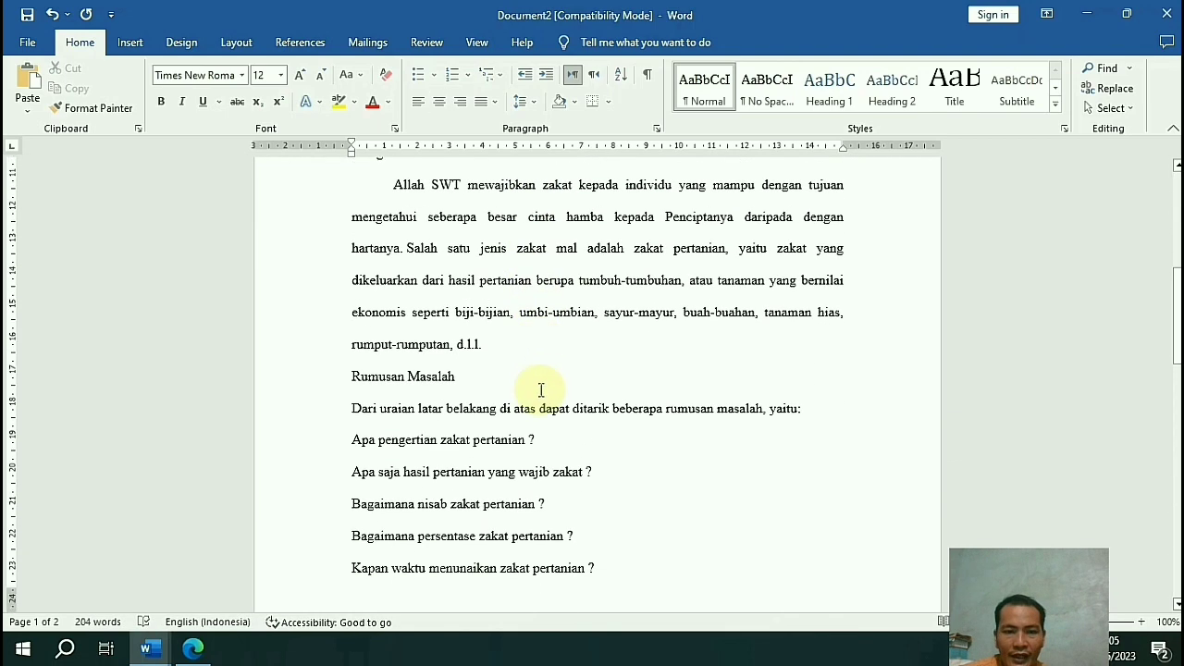
{"action": "scroll", "coordinate": [491, 386], "scroll_direction": "up", "scroll_amount": 3}
{"action": "scroll", "coordinate": [465, 438], "scroll_direction": "up", "scroll_amount": 2}
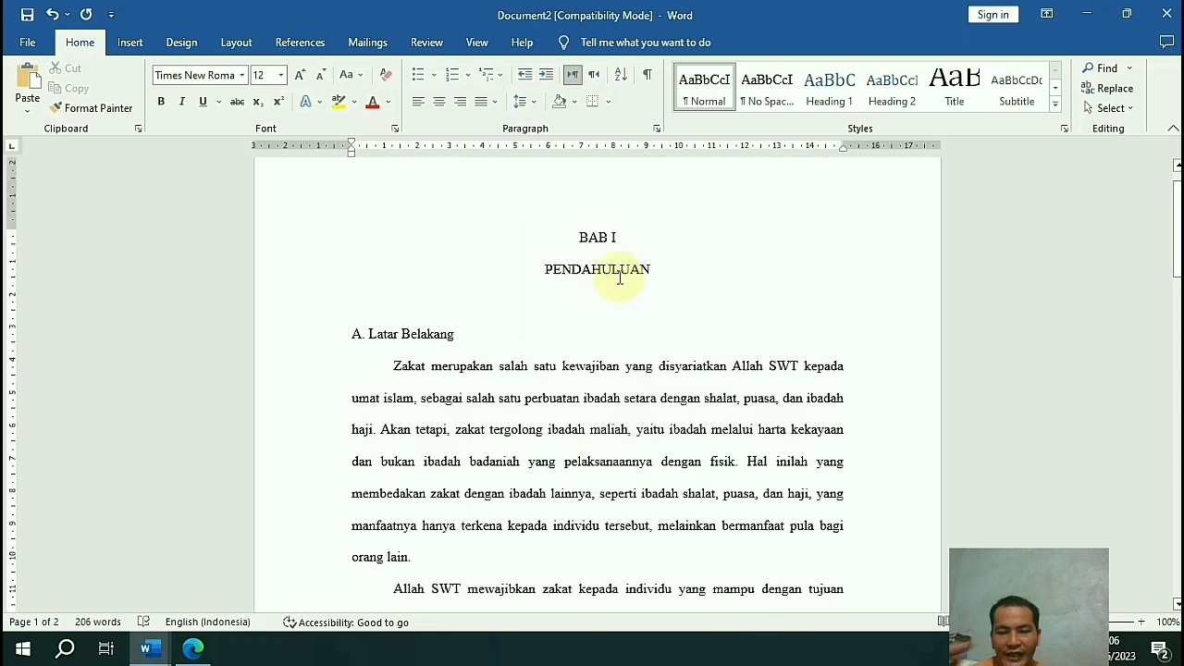
{"action": "scroll", "coordinate": [615, 296], "scroll_direction": "down", "scroll_amount": 1}
{"action": "scroll", "coordinate": [616, 306], "scroll_direction": "down", "scroll_amount": 2}
{"action": "scroll", "coordinate": [653, 312], "scroll_direction": "down", "scroll_amount": 2}
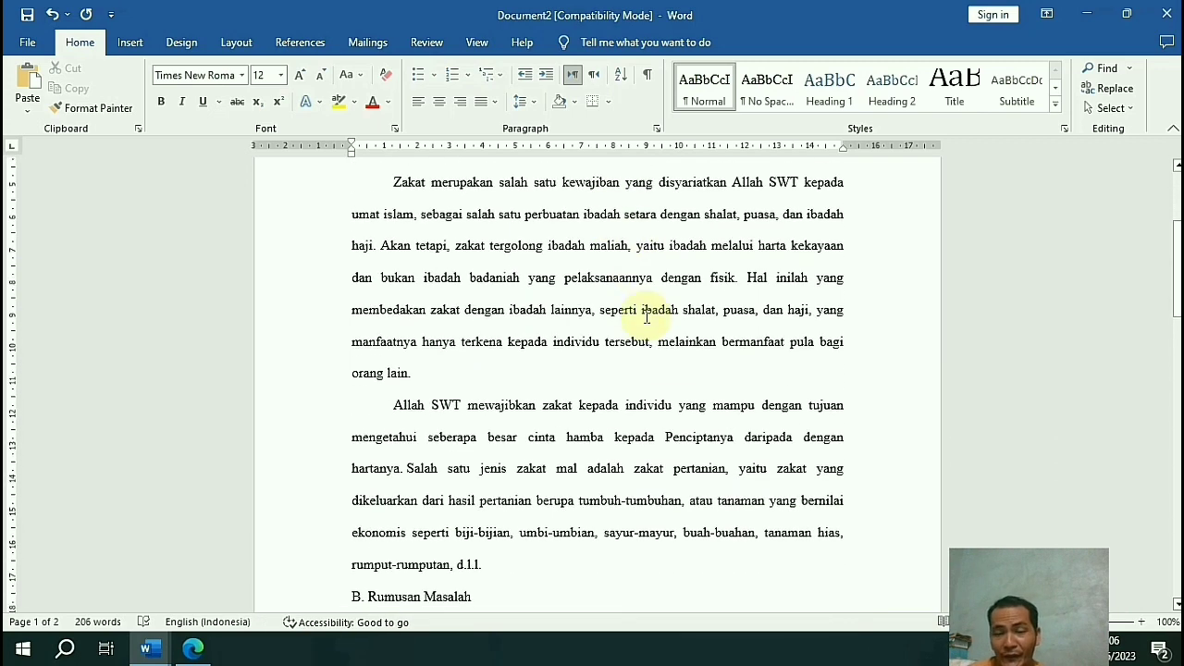
{"action": "scroll", "coordinate": [655, 329], "scroll_direction": "down", "scroll_amount": 3}
{"action": "scroll", "coordinate": [667, 334], "scroll_direction": "down", "scroll_amount": 1}
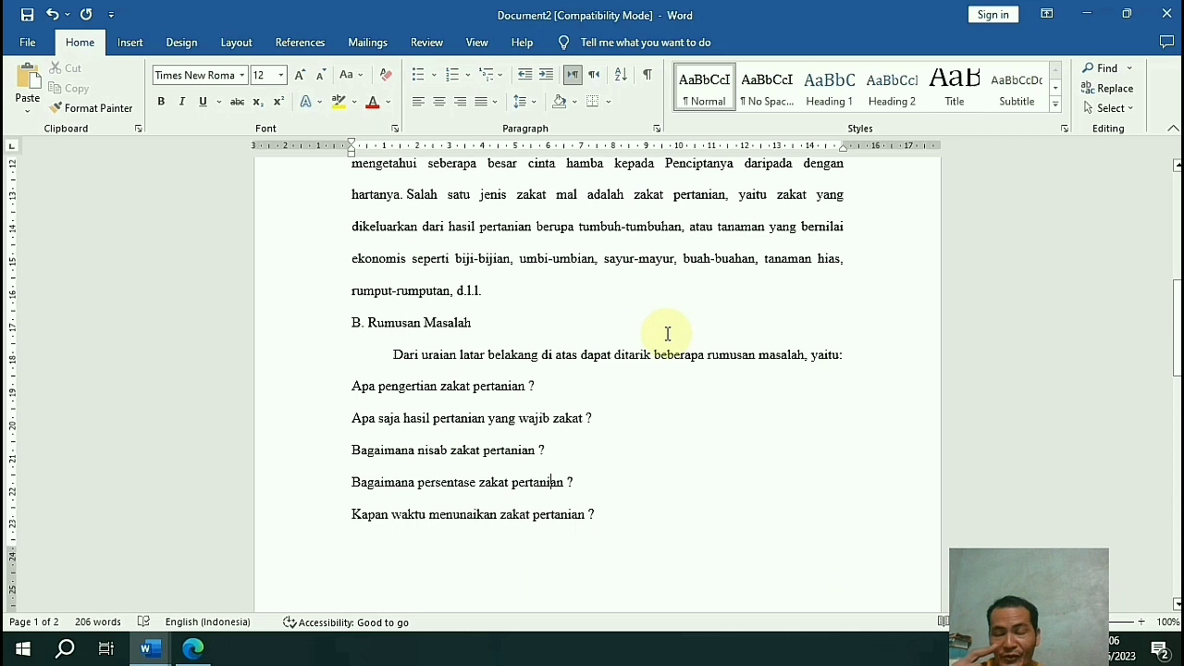